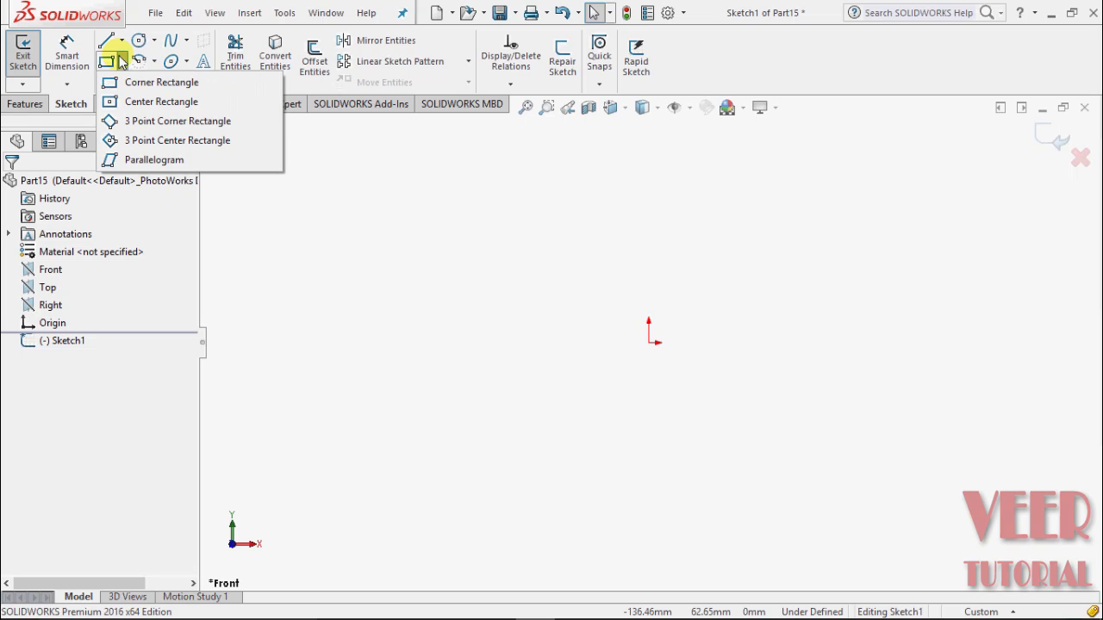
Sketch a center rectangle centered on the origin.
{"action": "left_click", "coordinate": [134, 103]}
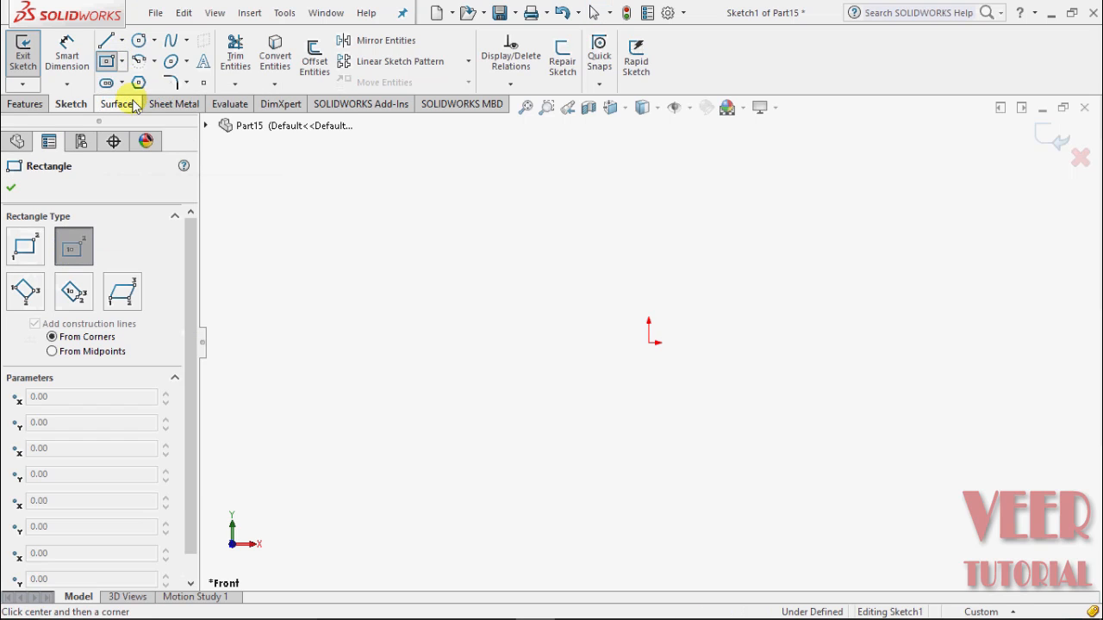
{"action": "left_click", "coordinate": [649, 343]}
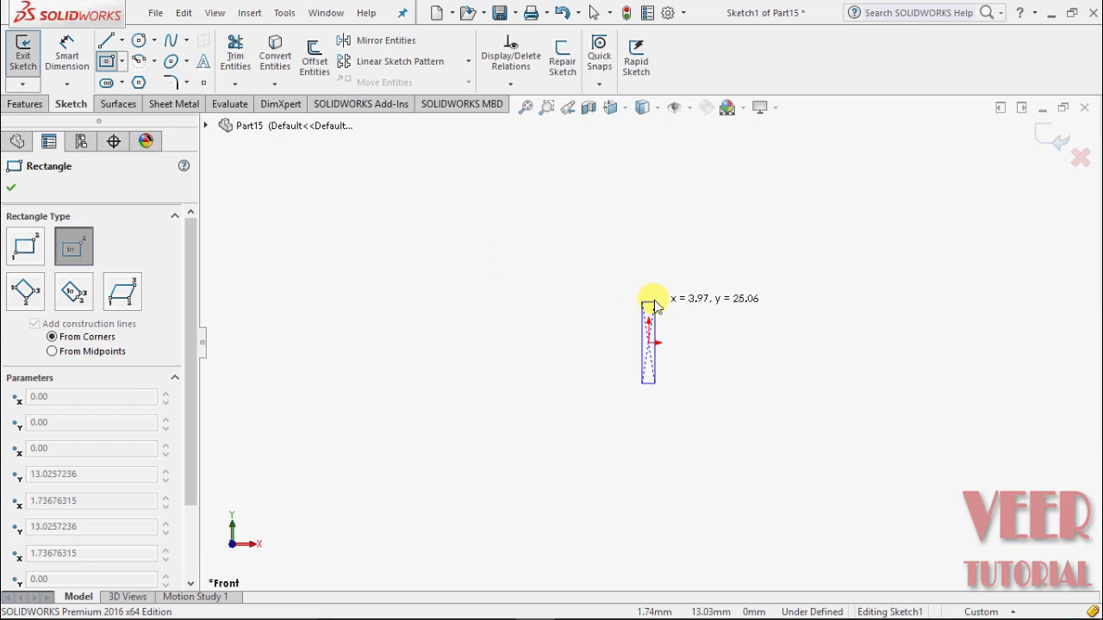
{"action": "left_click", "coordinate": [876, 222]}
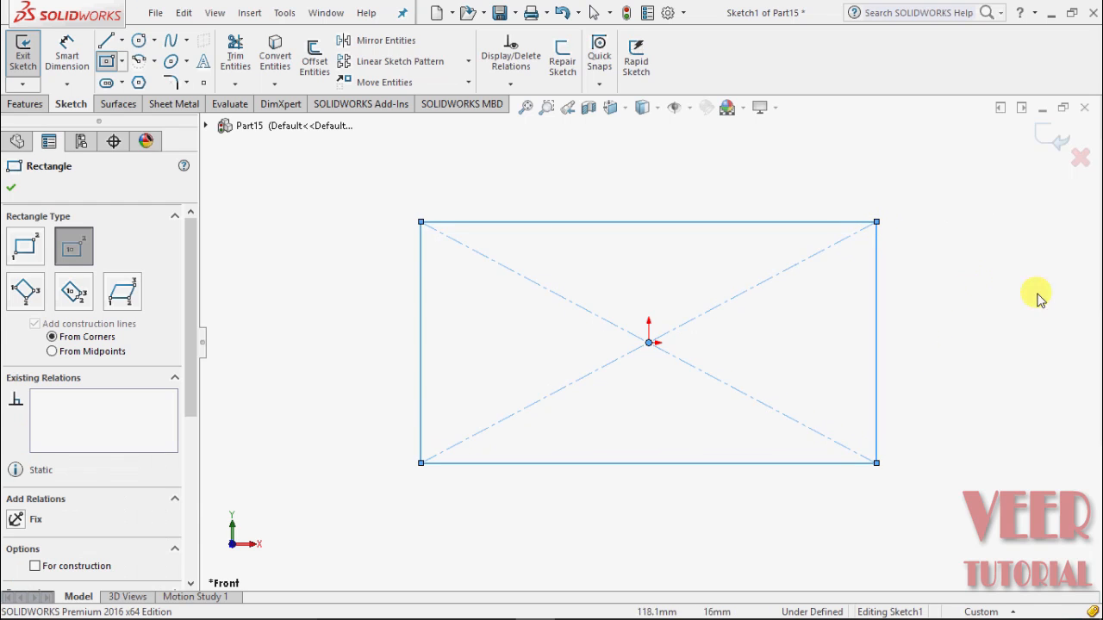
{"action": "left_click", "coordinate": [11, 187]}
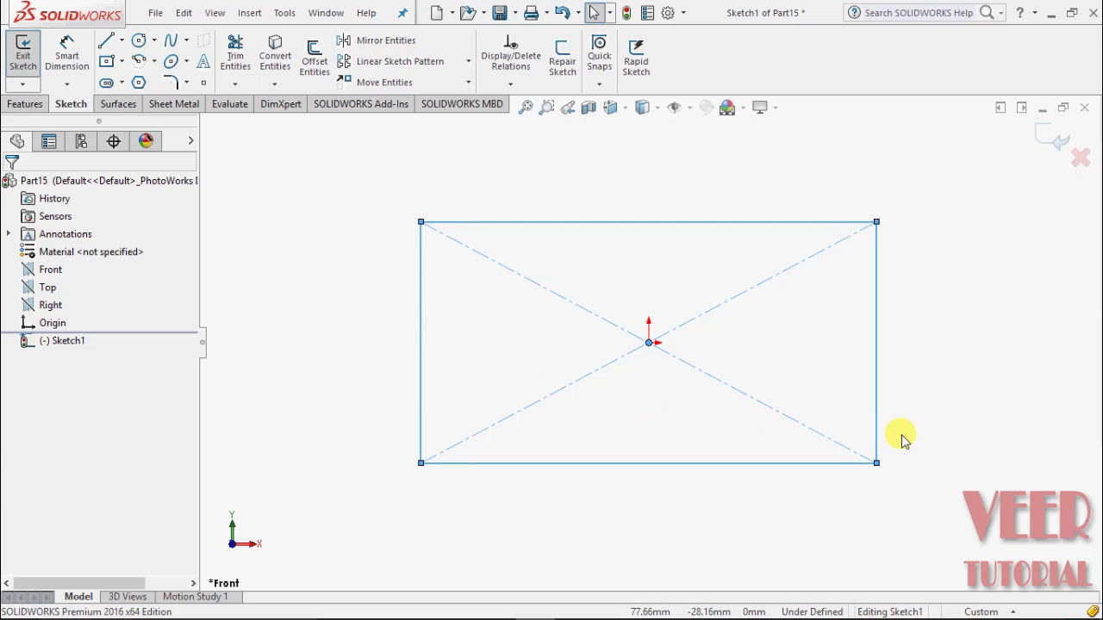
Sketch a circle of about 5 mm radius inside the rectangle, centered on the diagonal near its lower-left corner.
{"action": "scroll", "coordinate": [901, 437], "scroll_direction": "down", "scroll_amount": 1}
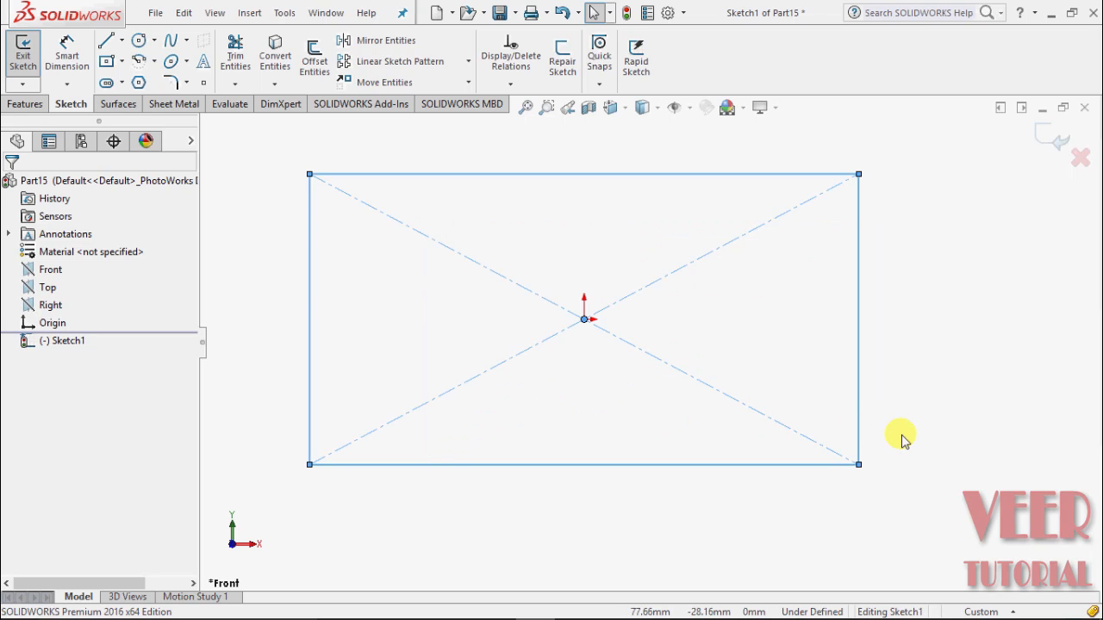
{"action": "left_click", "coordinate": [154, 41]}
{"action": "left_click", "coordinate": [172, 69]}
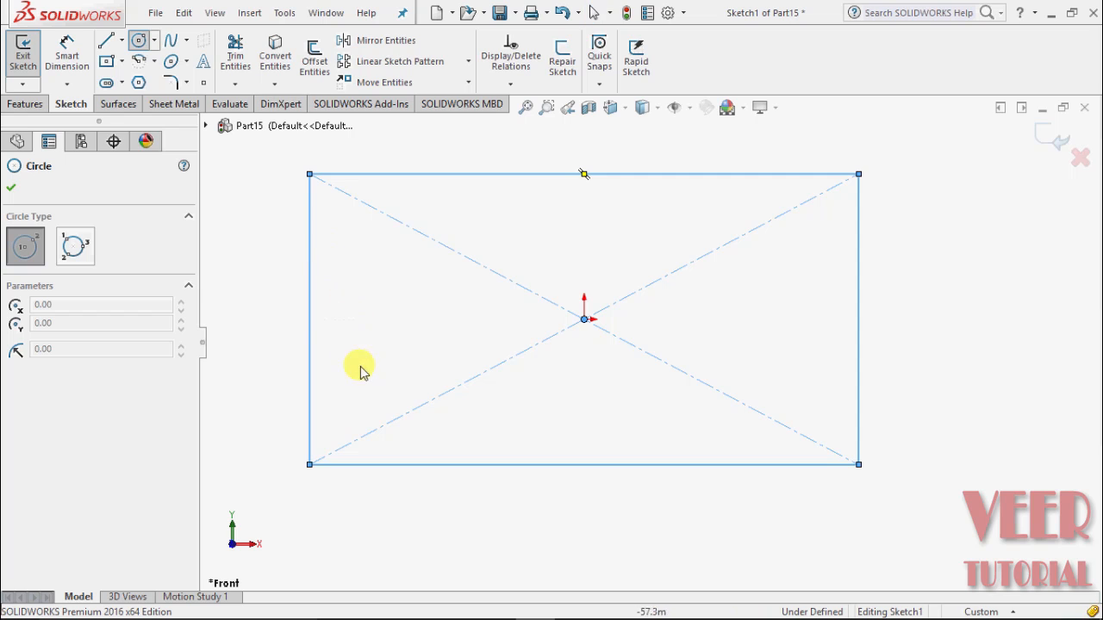
{"action": "left_click", "coordinate": [375, 431]}
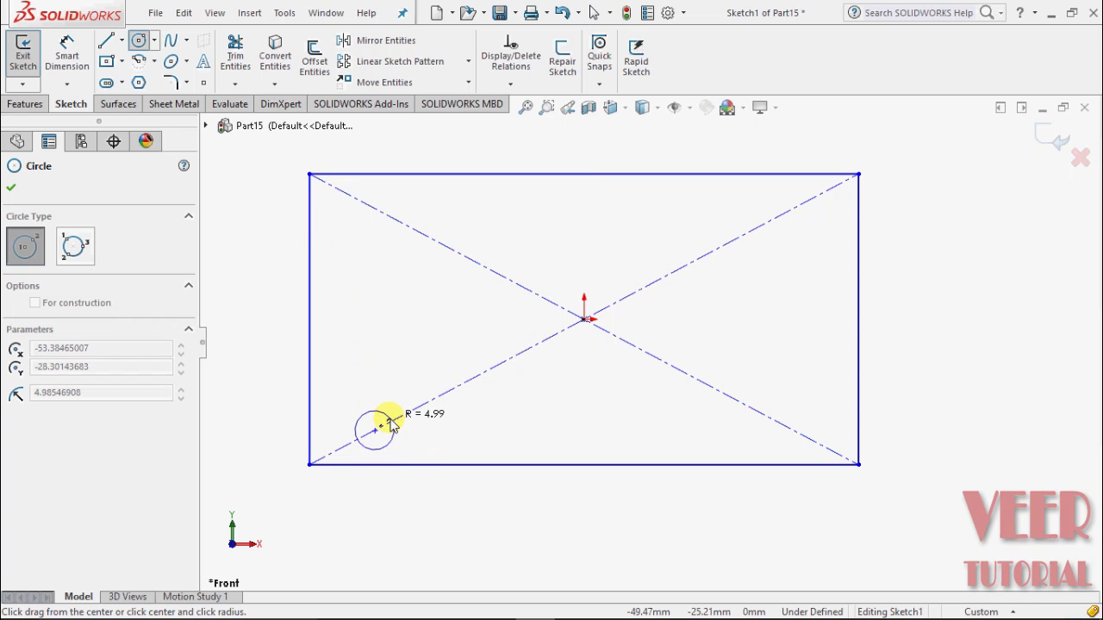
{"action": "left_click", "coordinate": [390, 422]}
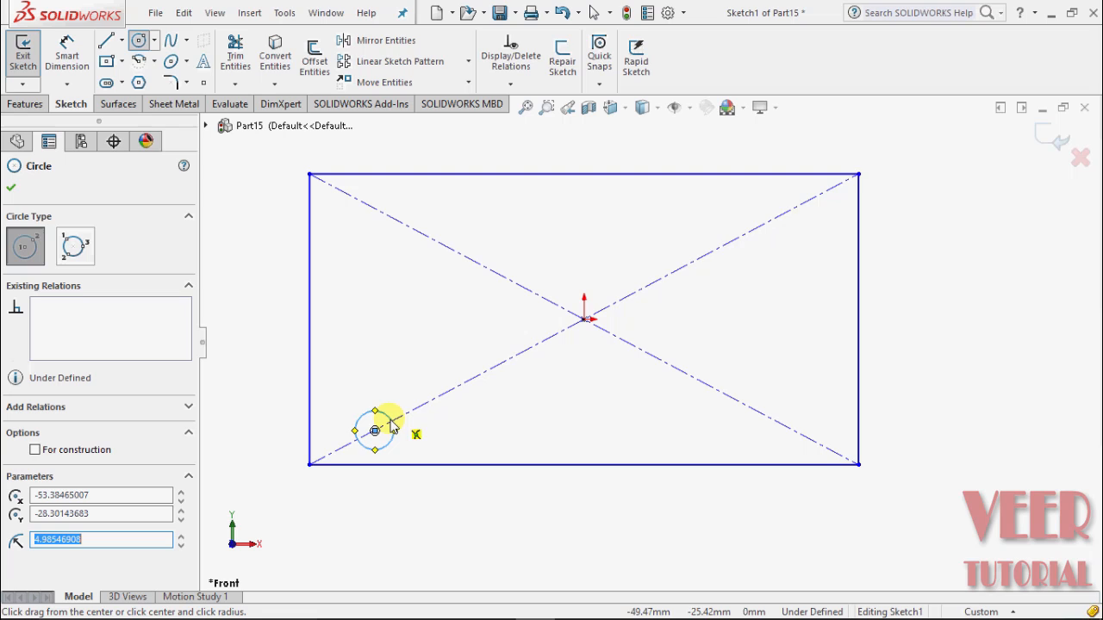
{"action": "left_click", "coordinate": [13, 187]}
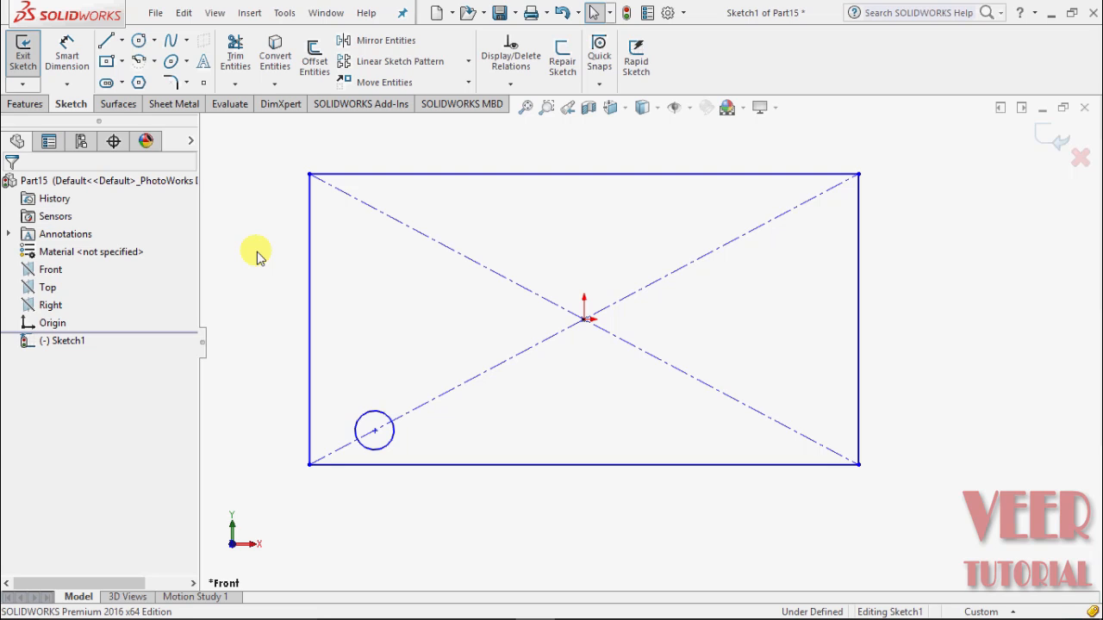
Start a Linear Sketch Pattern with the small circle as the entity to pattern.
{"action": "left_click", "coordinate": [470, 62]}
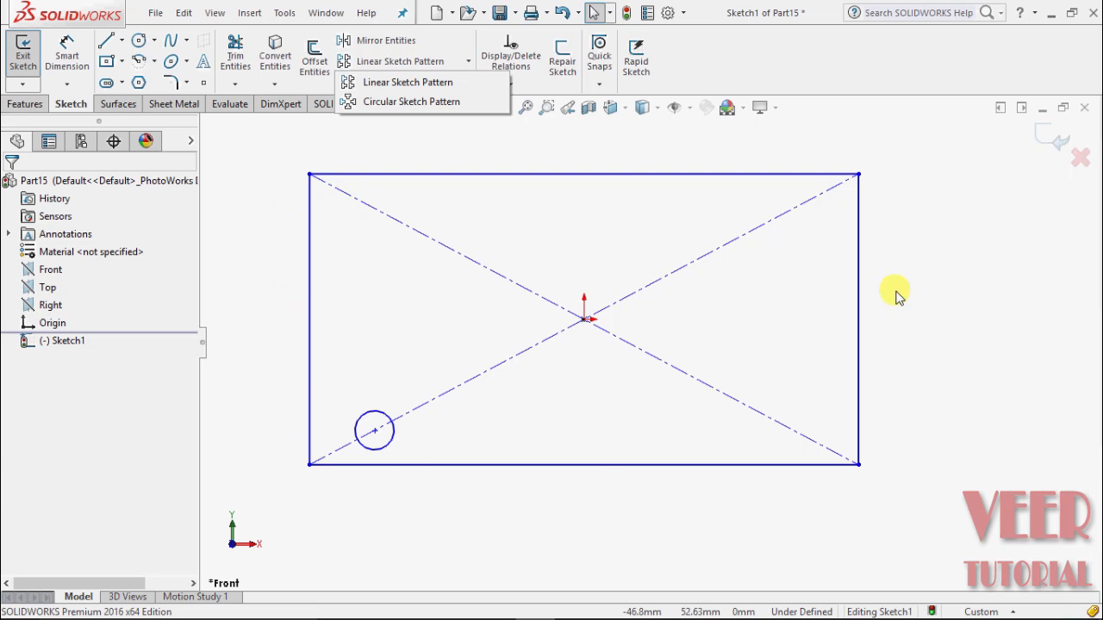
{"action": "left_click", "coordinate": [413, 93]}
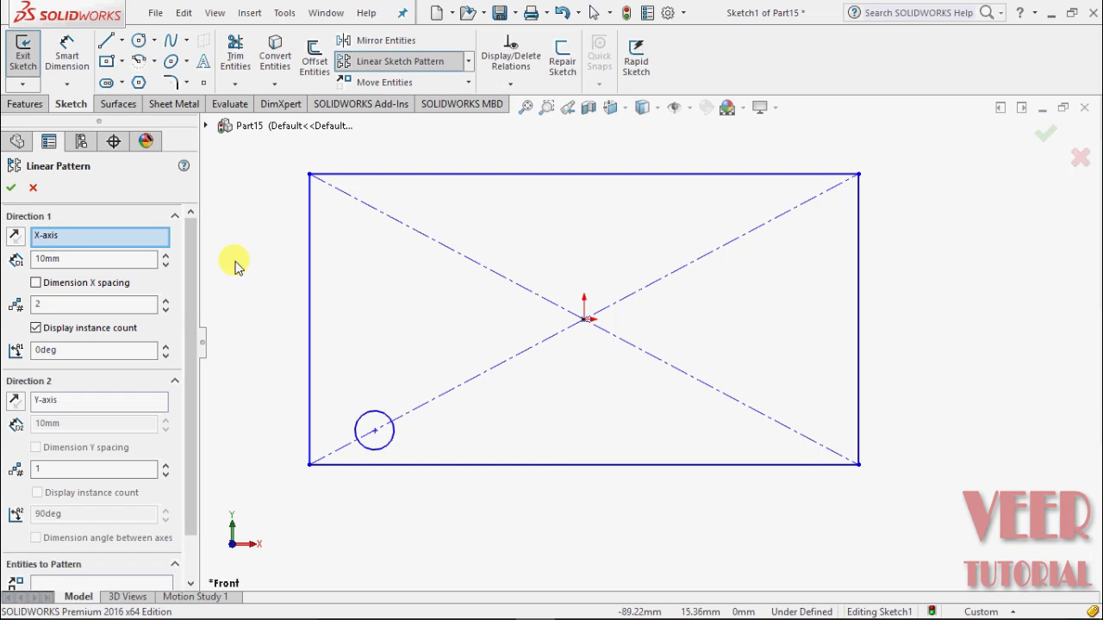
{"action": "scroll", "coordinate": [234, 321], "scroll_direction": "down", "scroll_amount": 2}
{"action": "key", "text": "f"}
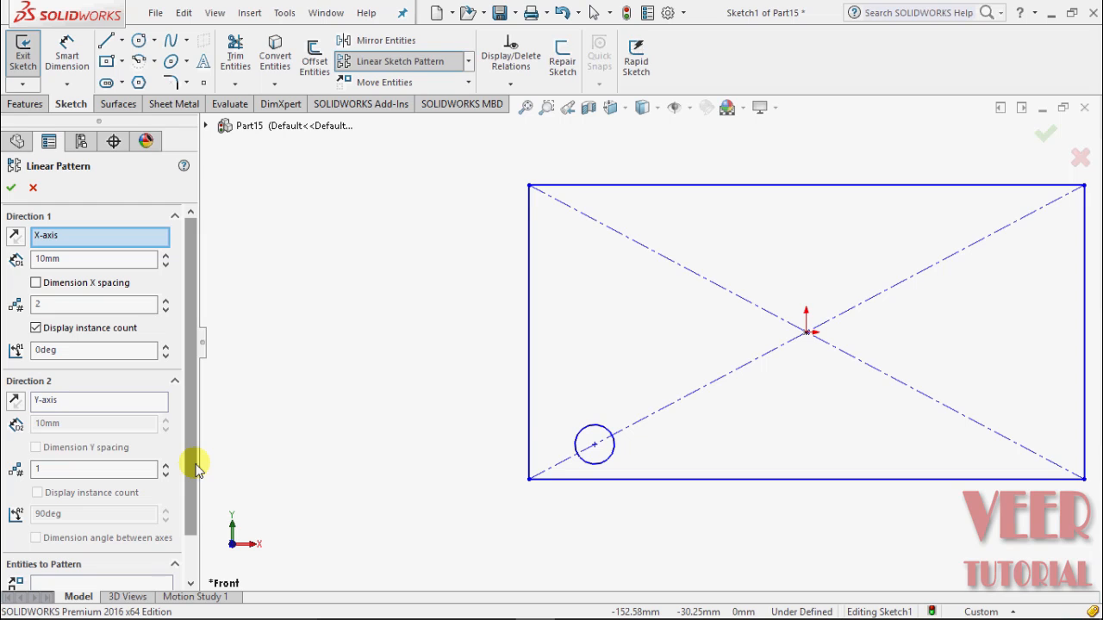
{"action": "scroll", "coordinate": [189, 492], "scroll_direction": "down", "scroll_amount": 2}
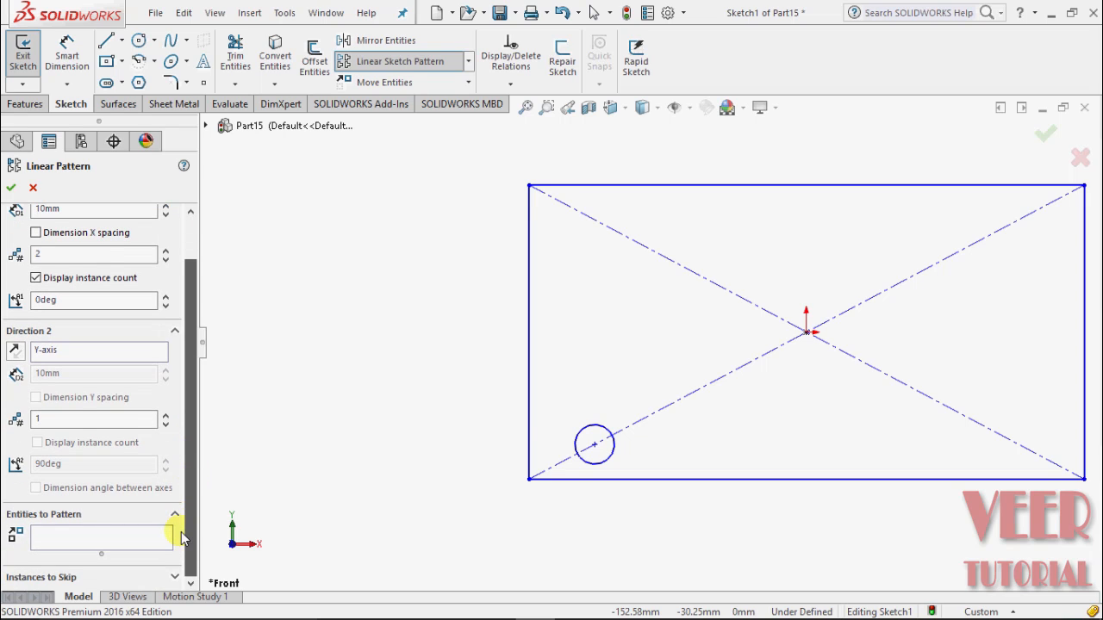
{"action": "left_click", "coordinate": [63, 541]}
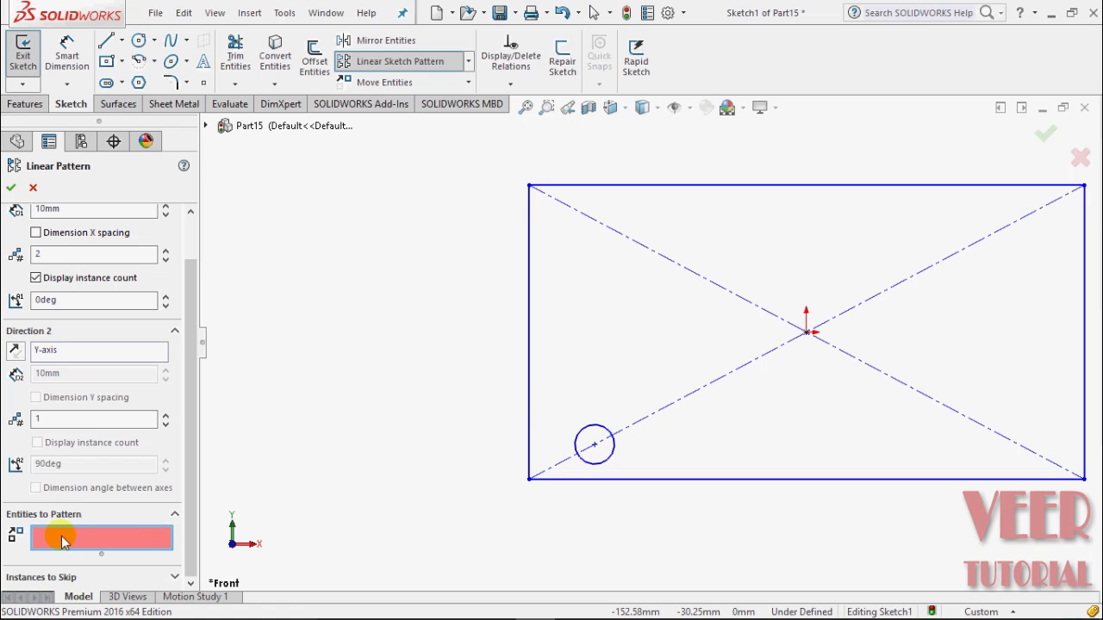
{"action": "scroll", "coordinate": [398, 315], "scroll_direction": "up", "scroll_amount": 2}
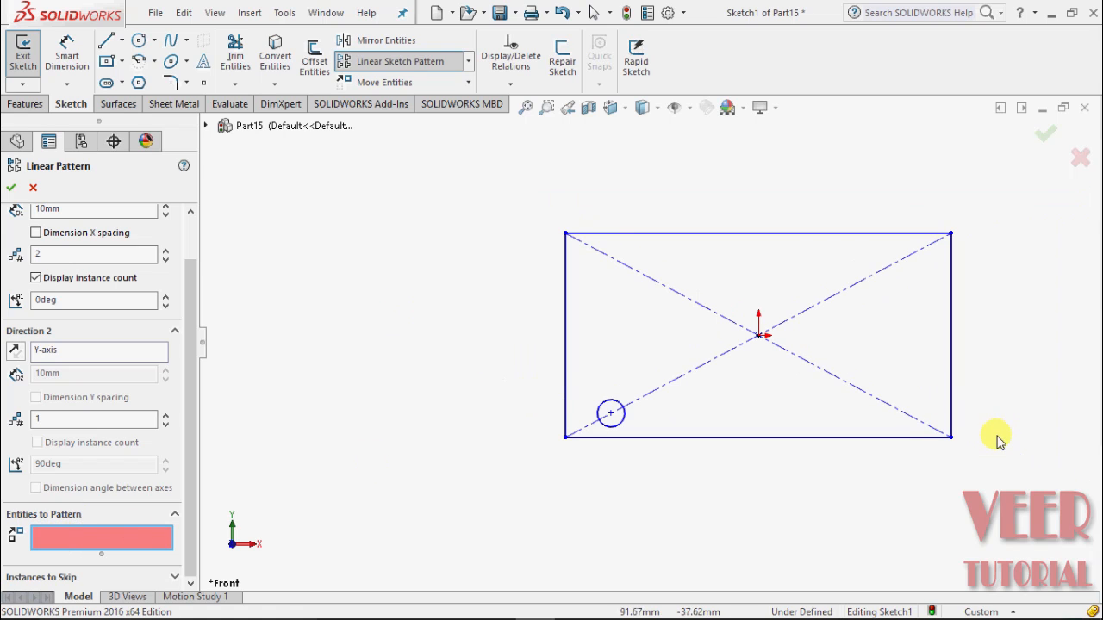
{"action": "scroll", "coordinate": [997, 442], "scroll_direction": "down", "scroll_amount": 1}
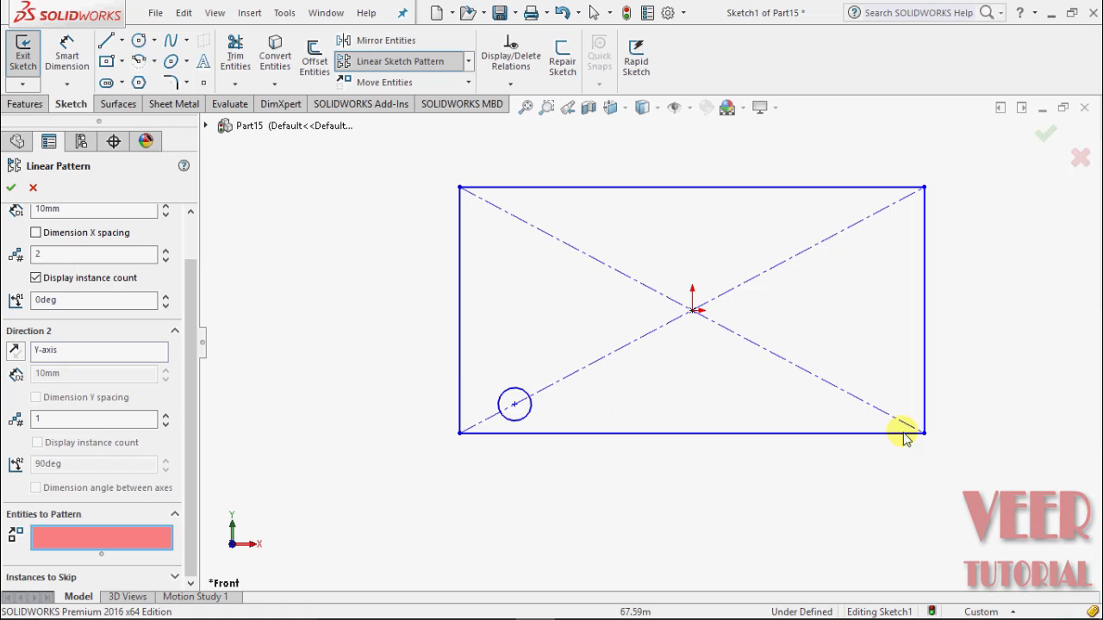
{"action": "left_click", "coordinate": [508, 398]}
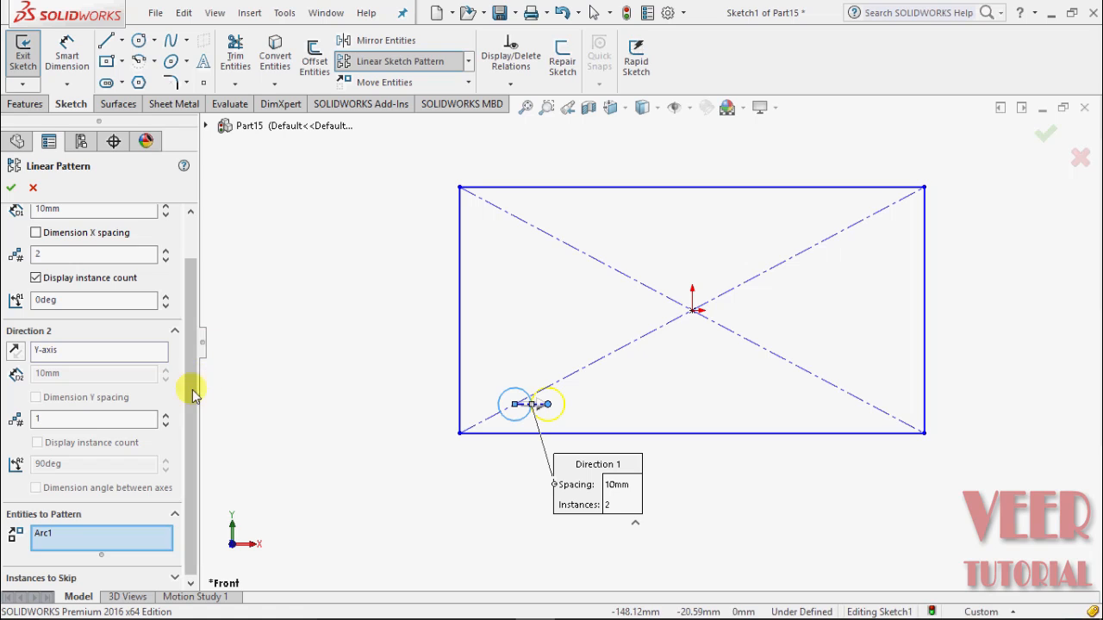
Set the pattern's Direction 1 spacing along the X-axis to 25 mm.
{"action": "left_click_drag", "start_coordinate": [193, 394], "coordinate": [214, 287]}
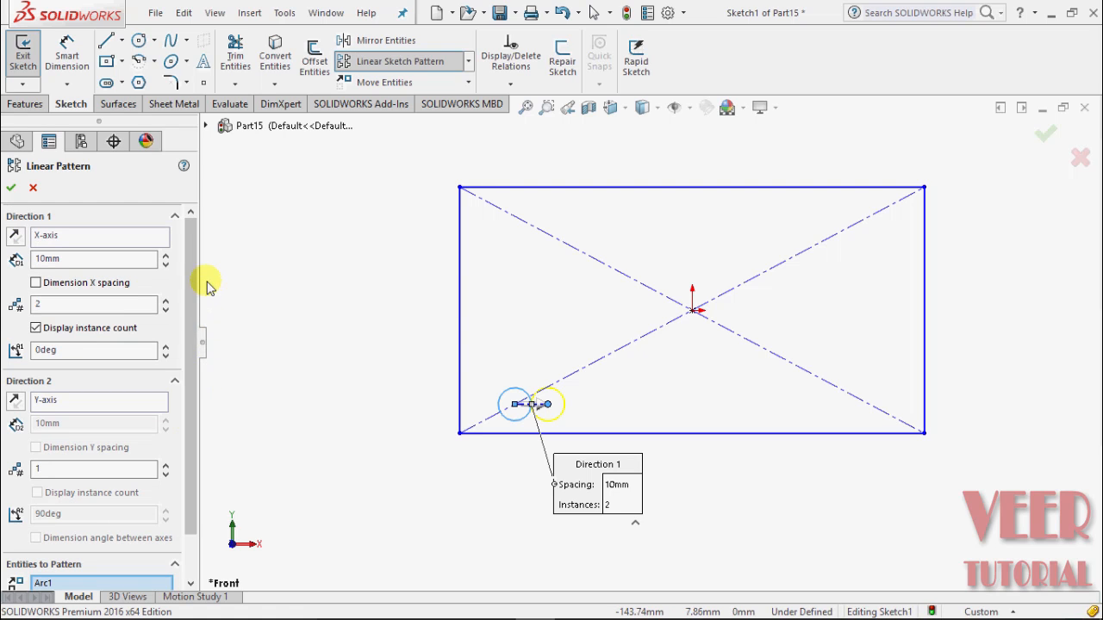
{"action": "left_click", "coordinate": [46, 236]}
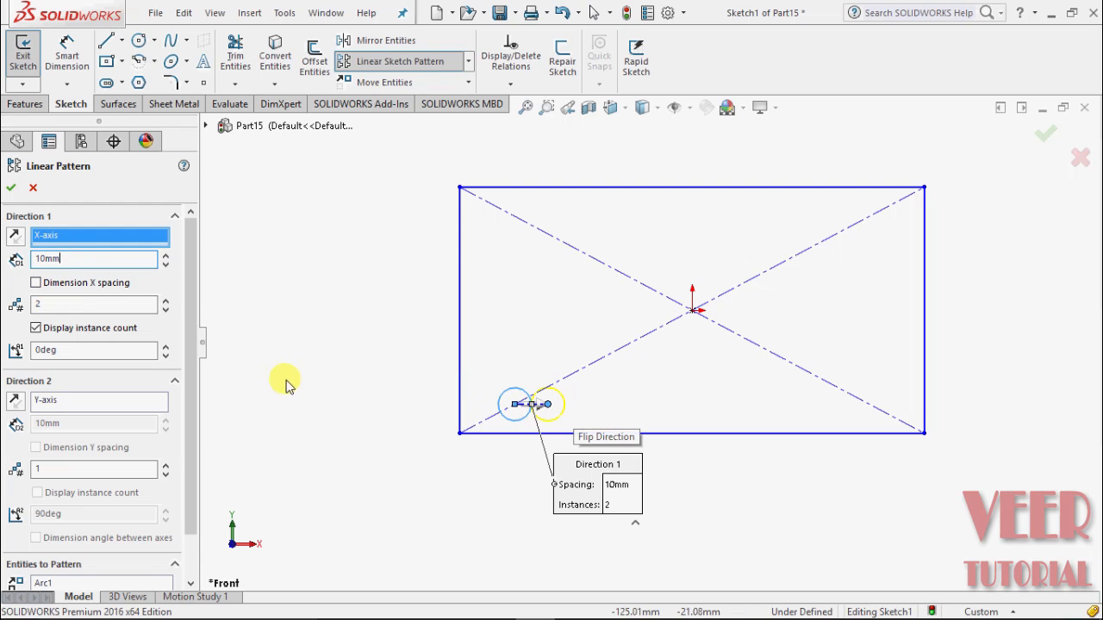
{"action": "left_click", "coordinate": [87, 262]}
{"action": "left_click_drag", "start_coordinate": [69, 266], "coordinate": [25, 270]}
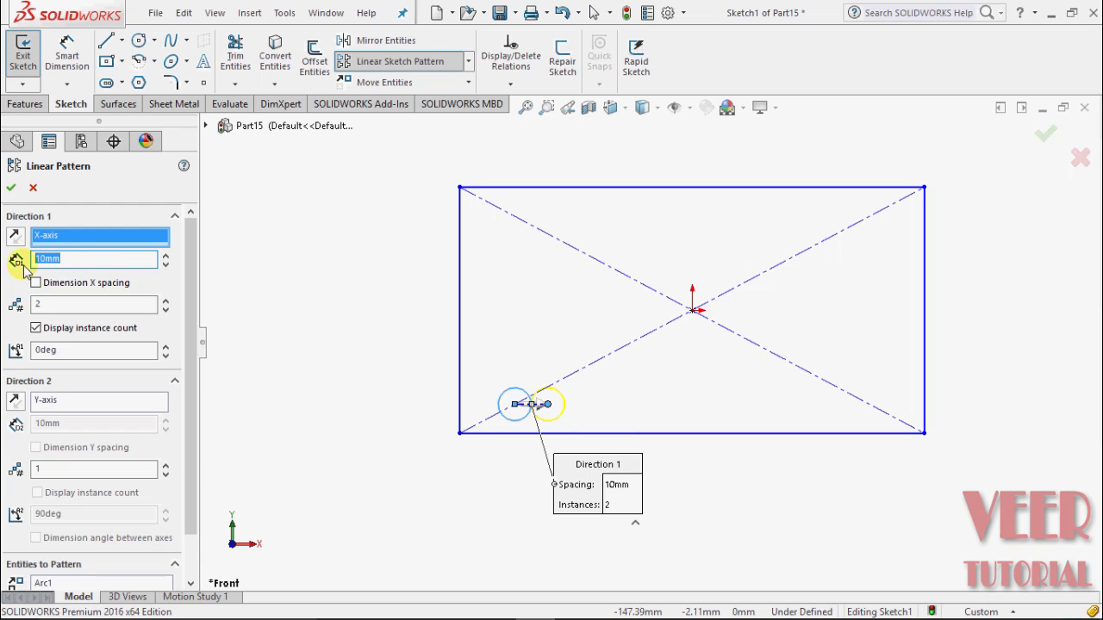
{"action": "type", "text": "25"}
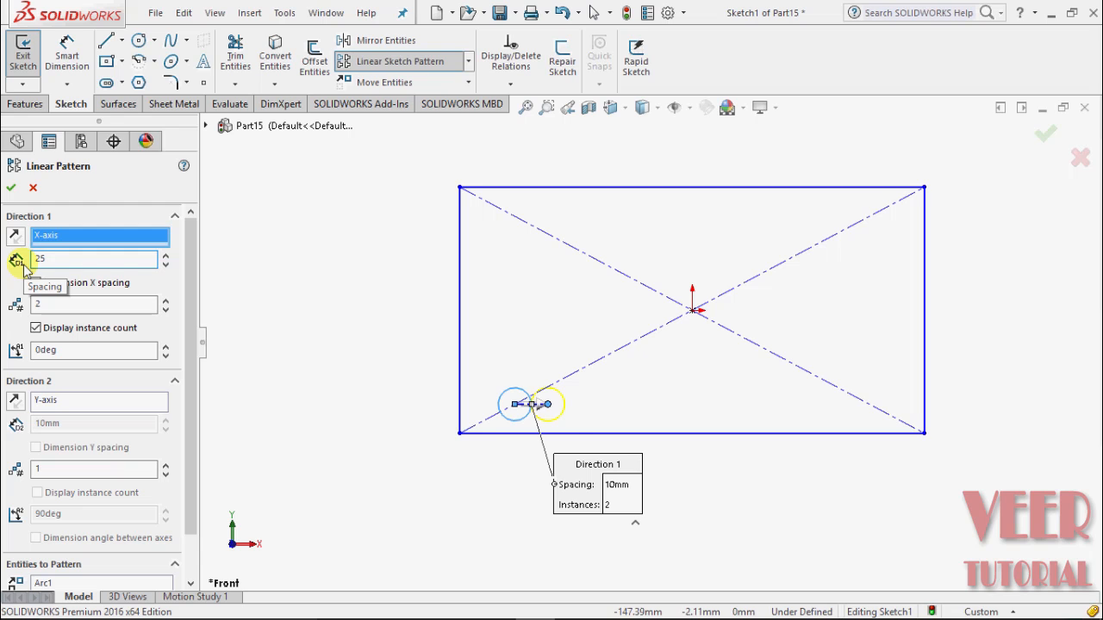
{"action": "key", "text": "Return"}
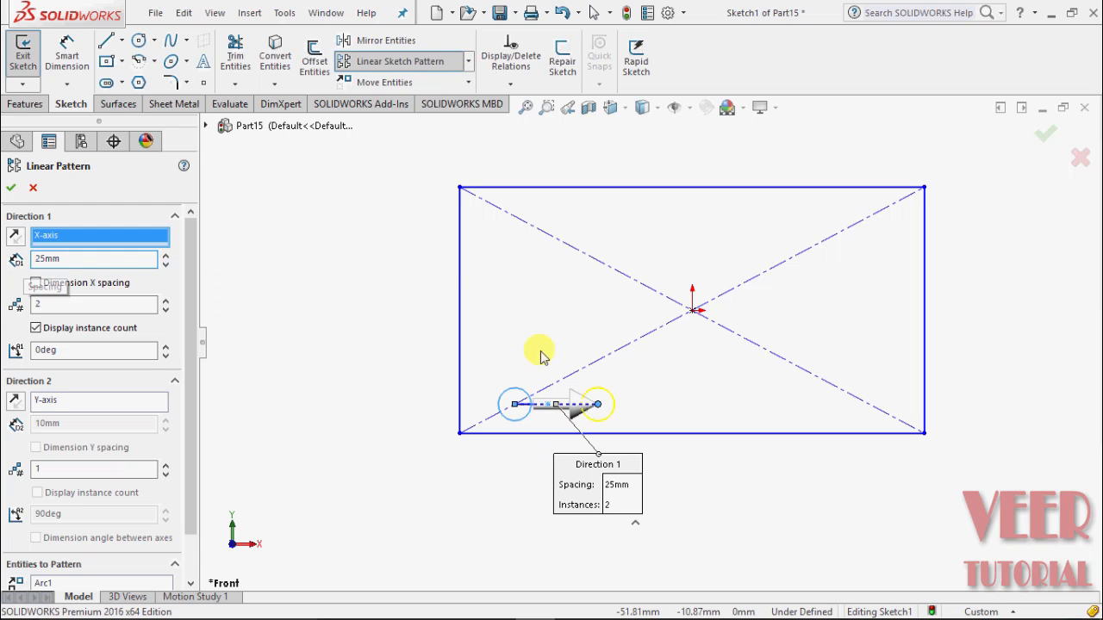
Set Direction 1 of the circle pattern to 6 instances with 20 mm spacing.
{"action": "scroll", "coordinate": [607, 418], "scroll_direction": "down", "scroll_amount": 3}
{"action": "scroll", "coordinate": [636, 335], "scroll_direction": "up", "scroll_amount": 4}
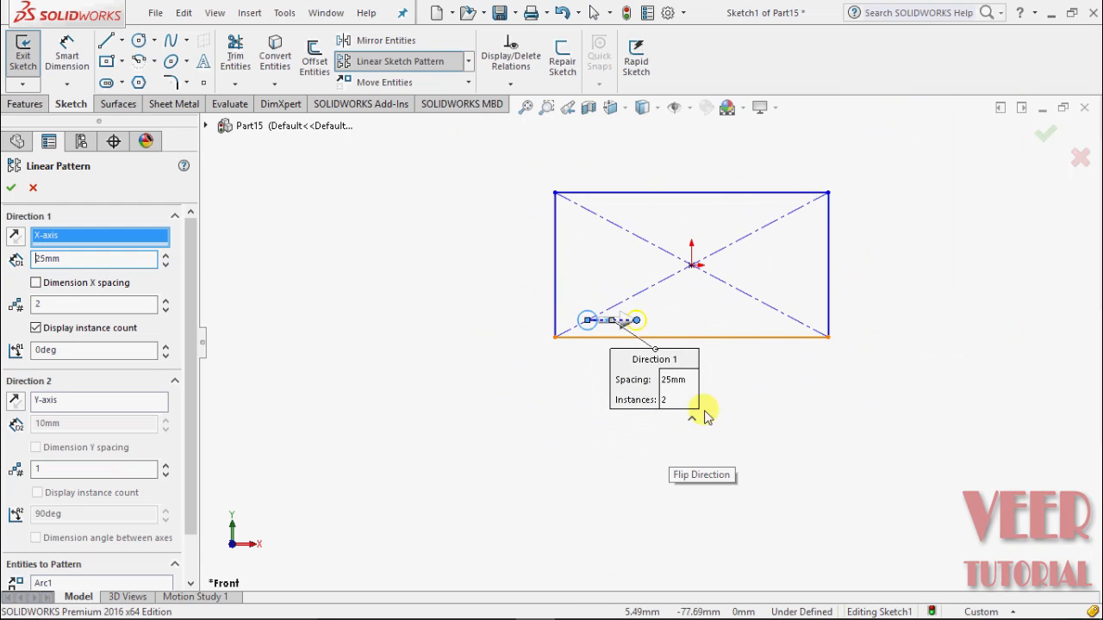
{"action": "scroll", "coordinate": [718, 267], "scroll_direction": "down", "scroll_amount": 2}
{"action": "scroll", "coordinate": [636, 359], "scroll_direction": "down", "scroll_amount": 2}
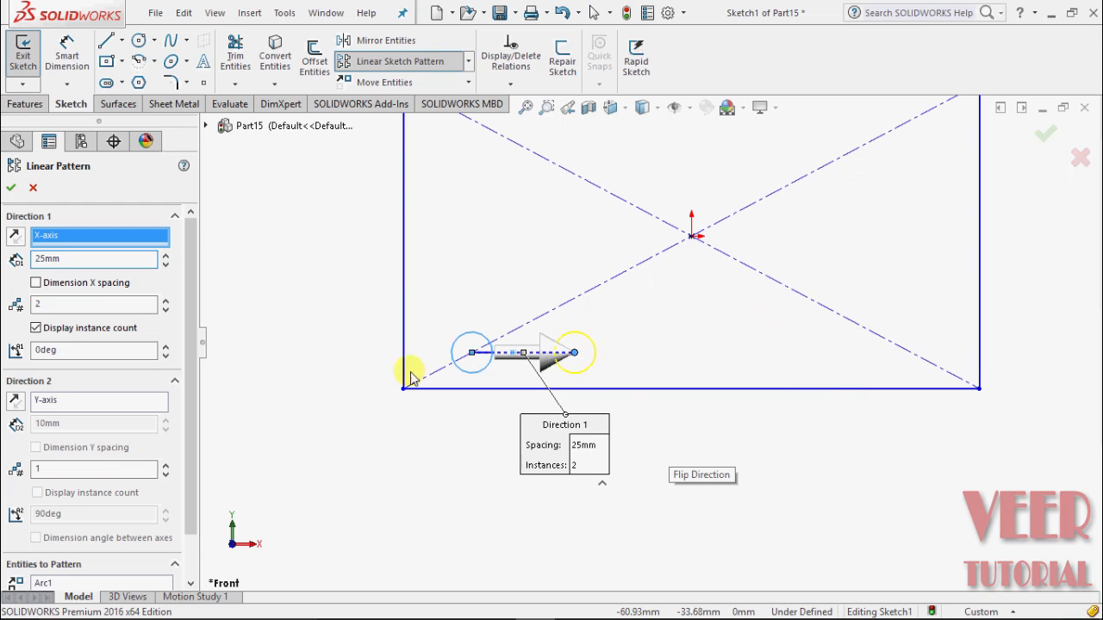
{"action": "double_click", "coordinate": [86, 304]}
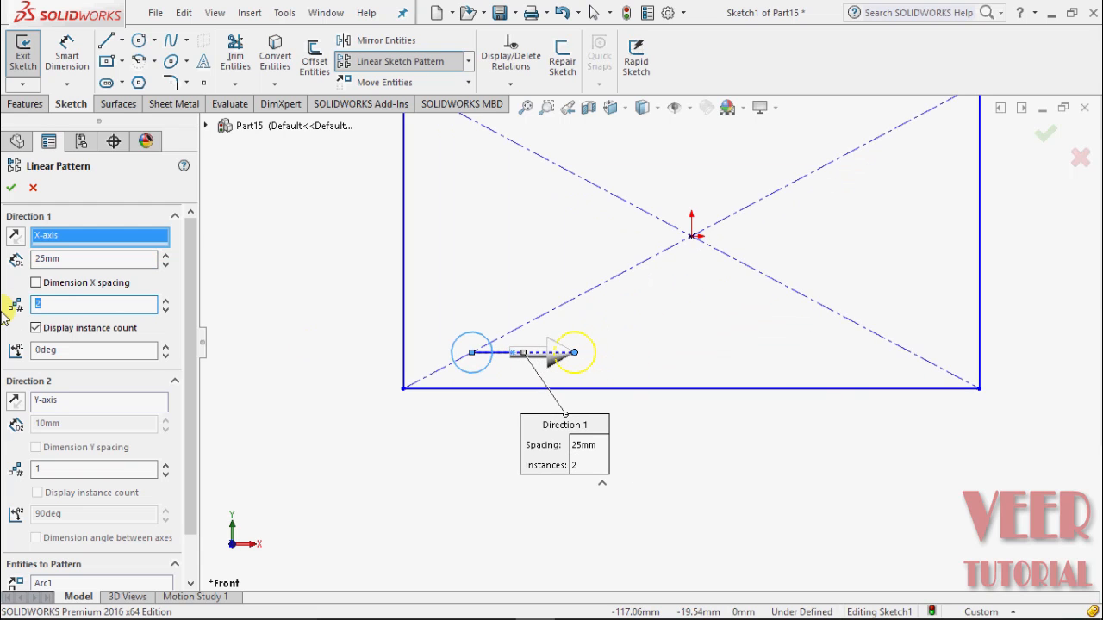
{"action": "type", "text": "6"}
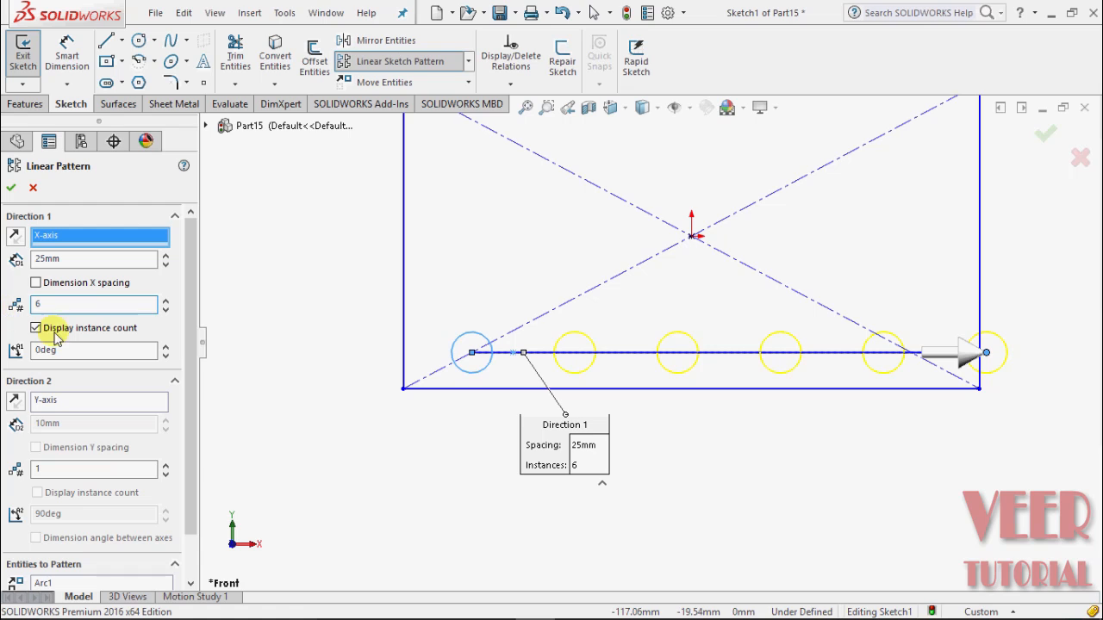
{"action": "double_click", "coordinate": [62, 258]}
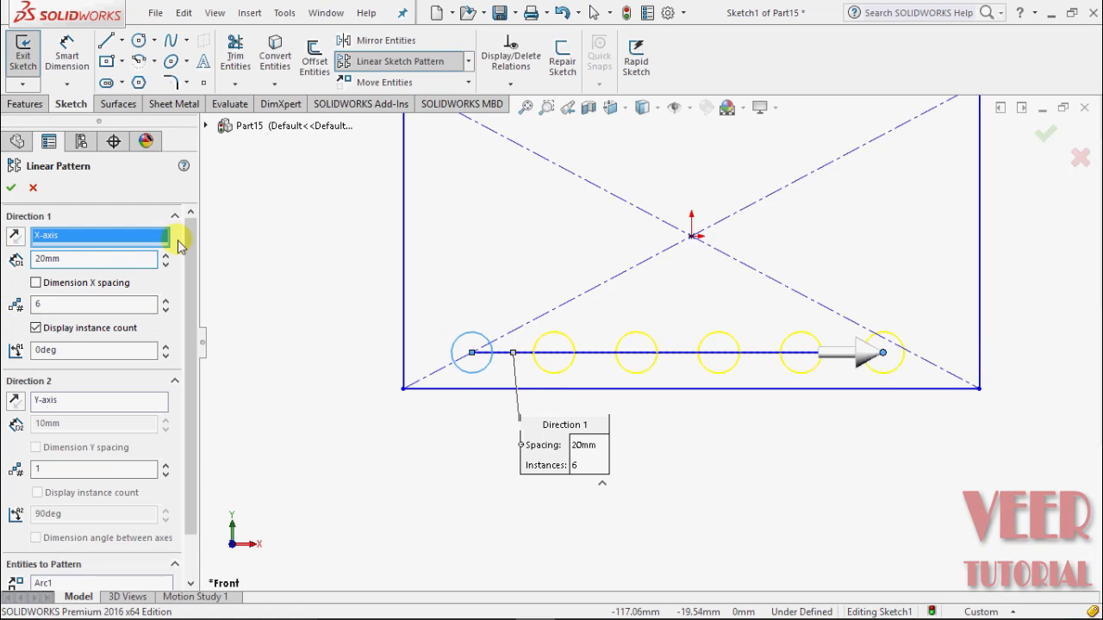
Set Direction 2 along the Y-axis to 4 instances with 18 mm spacing, and accept the circle pattern.
{"action": "scroll", "coordinate": [389, 497], "scroll_direction": "down", "scroll_amount": 1}
{"action": "key", "text": "f"}
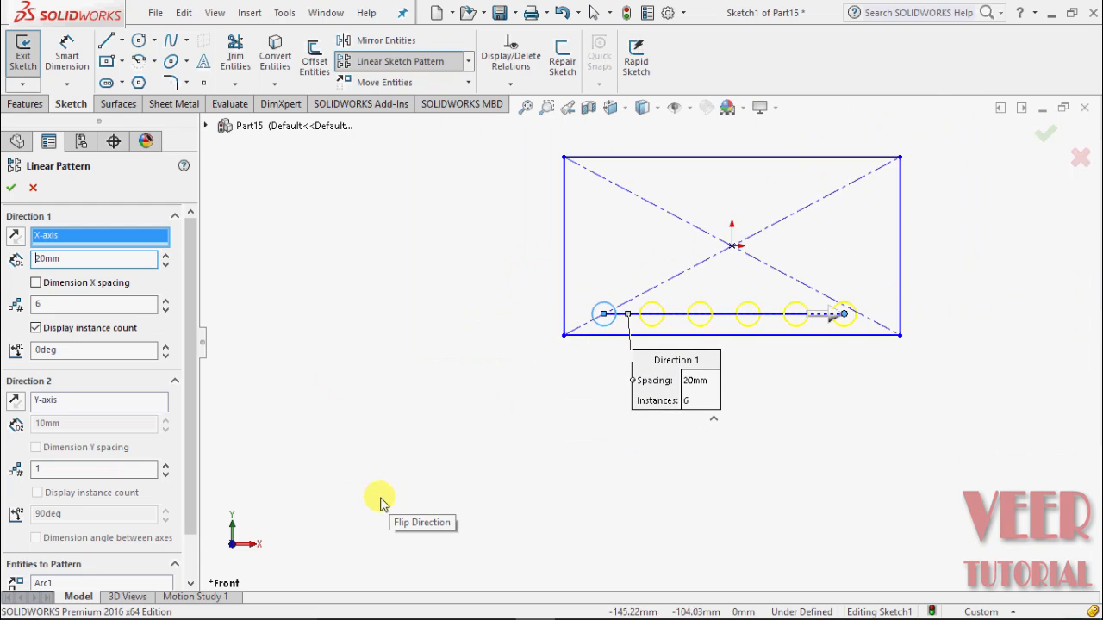
{"action": "scroll", "coordinate": [857, 185], "scroll_direction": "down", "scroll_amount": 2}
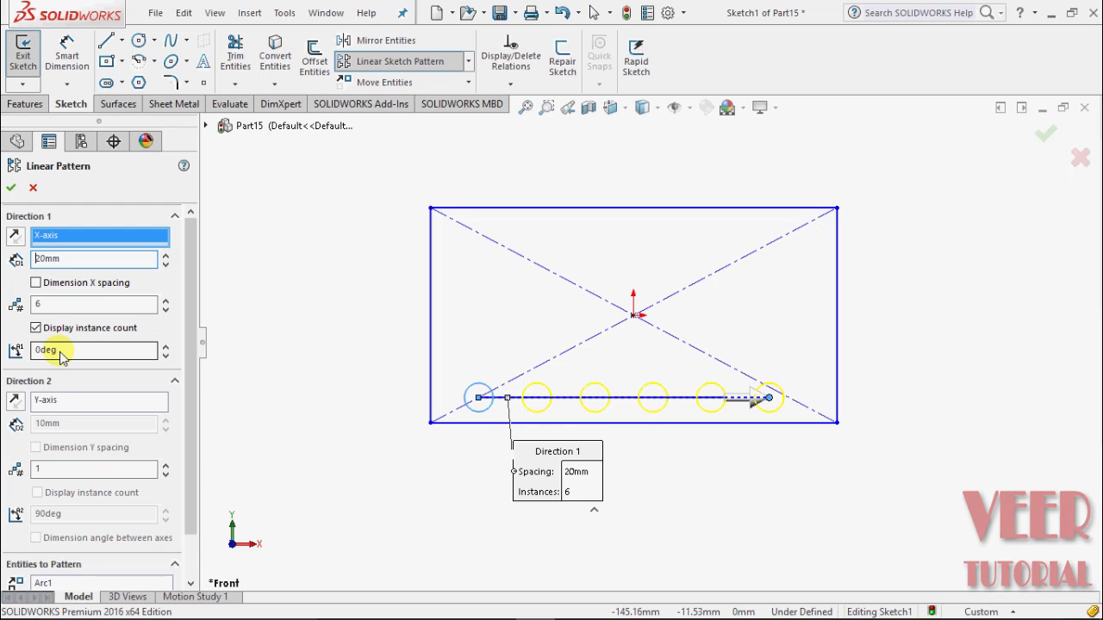
{"action": "left_click", "coordinate": [47, 402]}
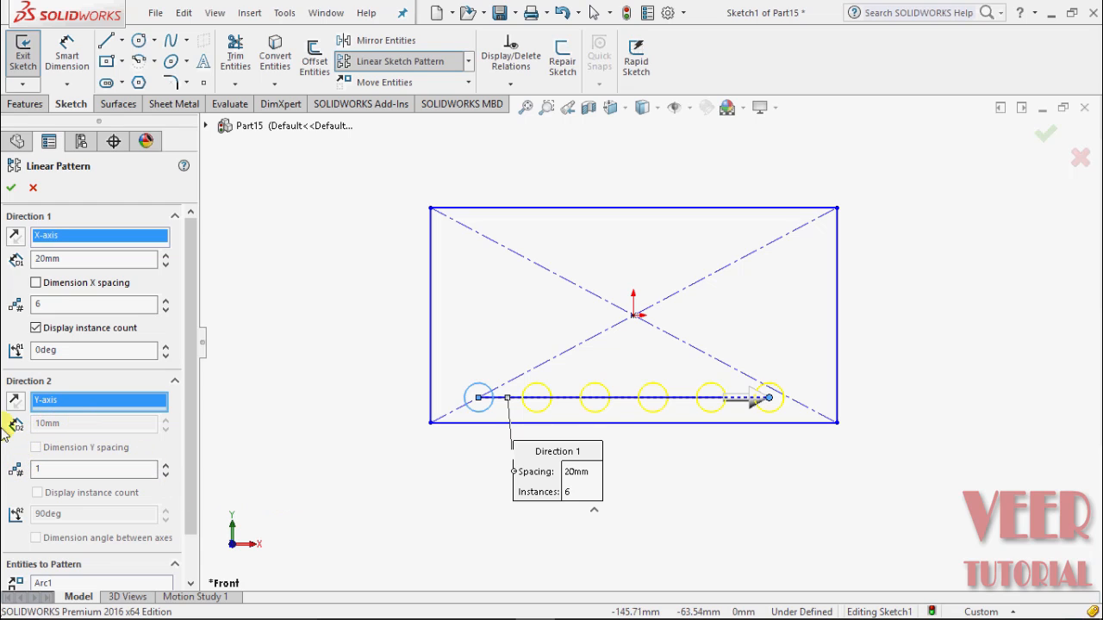
{"action": "double_click", "coordinate": [44, 469]}
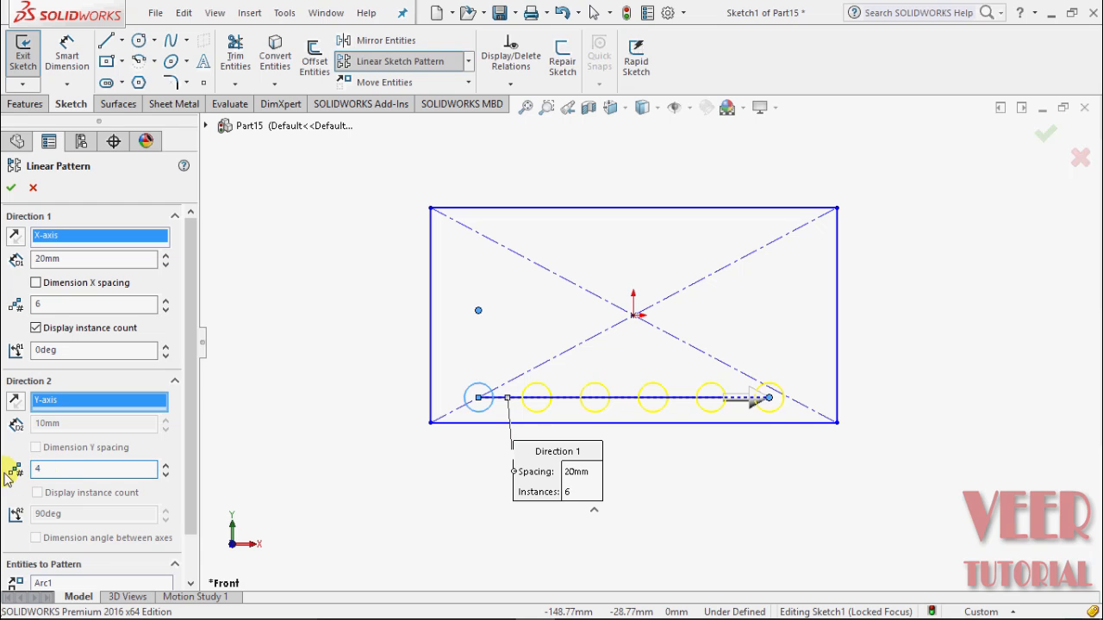
{"action": "double_click", "coordinate": [65, 423]}
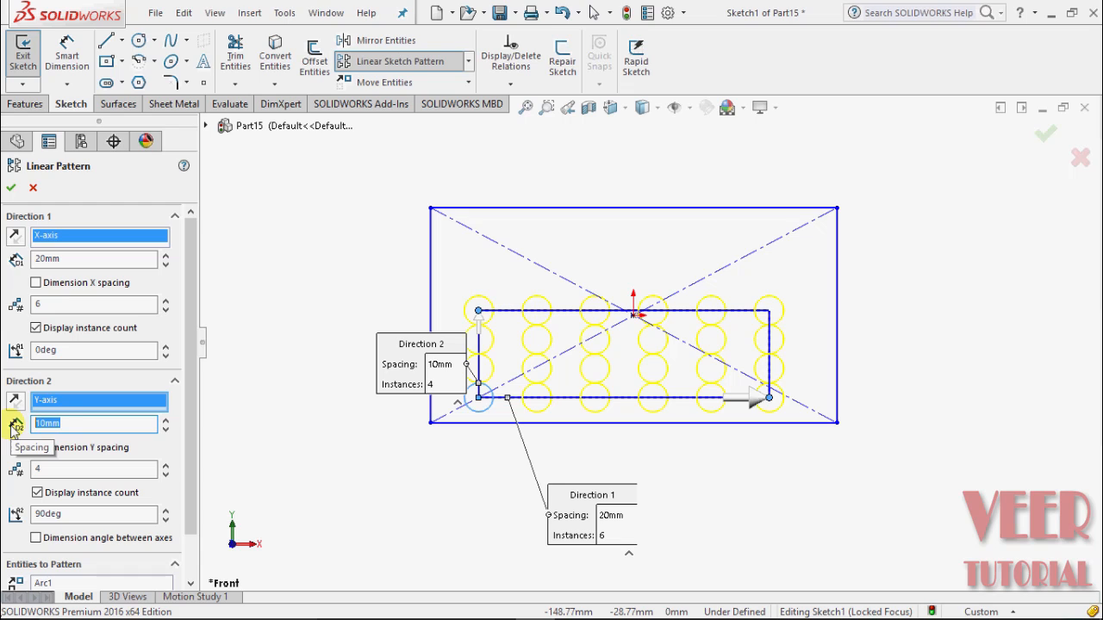
{"action": "key", "text": "Return"}
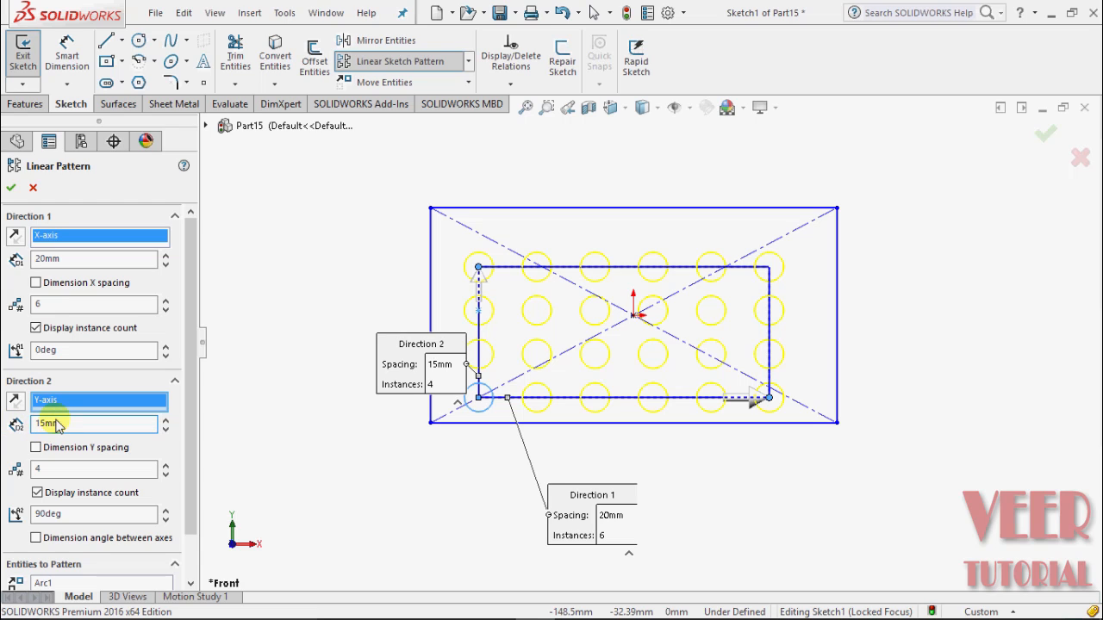
{"action": "type", "text": "7"}
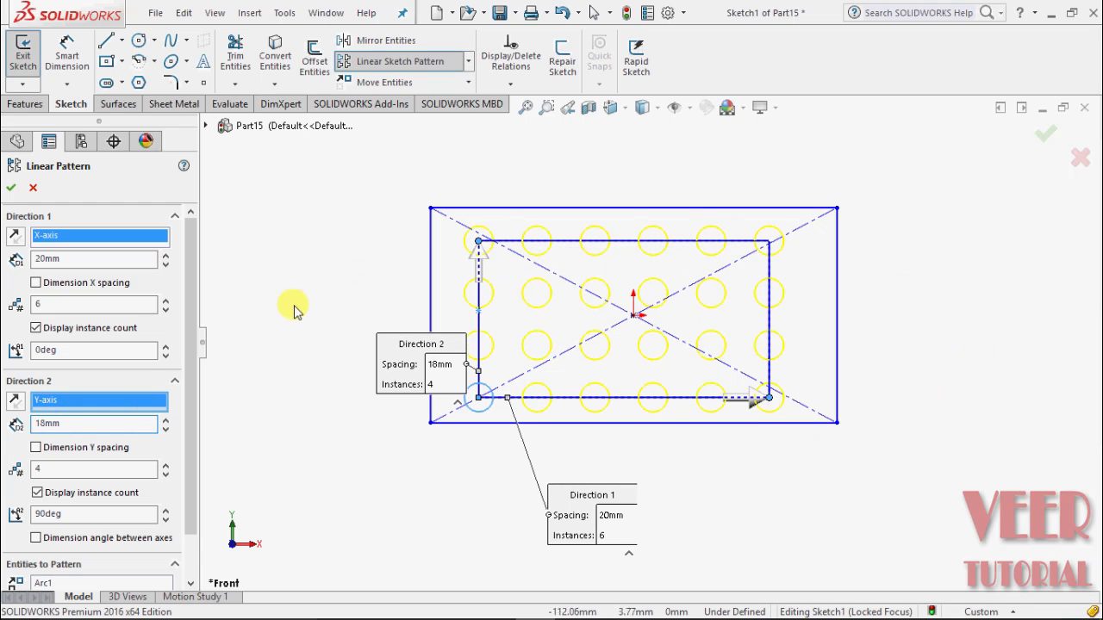
{"action": "left_click", "coordinate": [10, 189]}
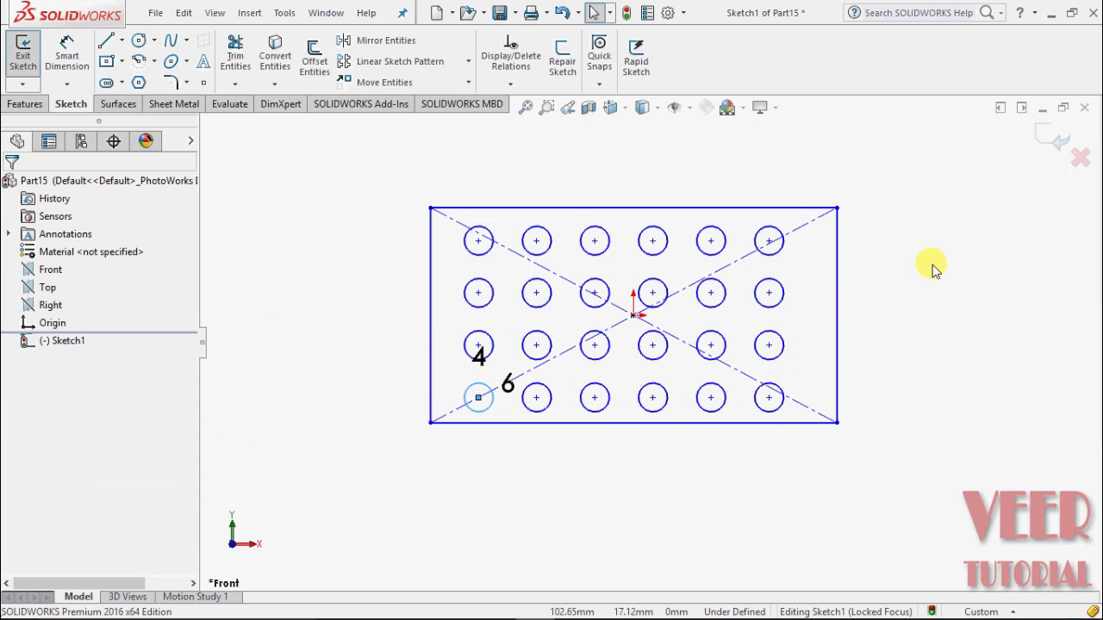
{"action": "scroll", "coordinate": [936, 271], "scroll_direction": "up", "scroll_amount": 1}
{"action": "scroll", "coordinate": [935, 275], "scroll_direction": "down", "scroll_amount": 2}
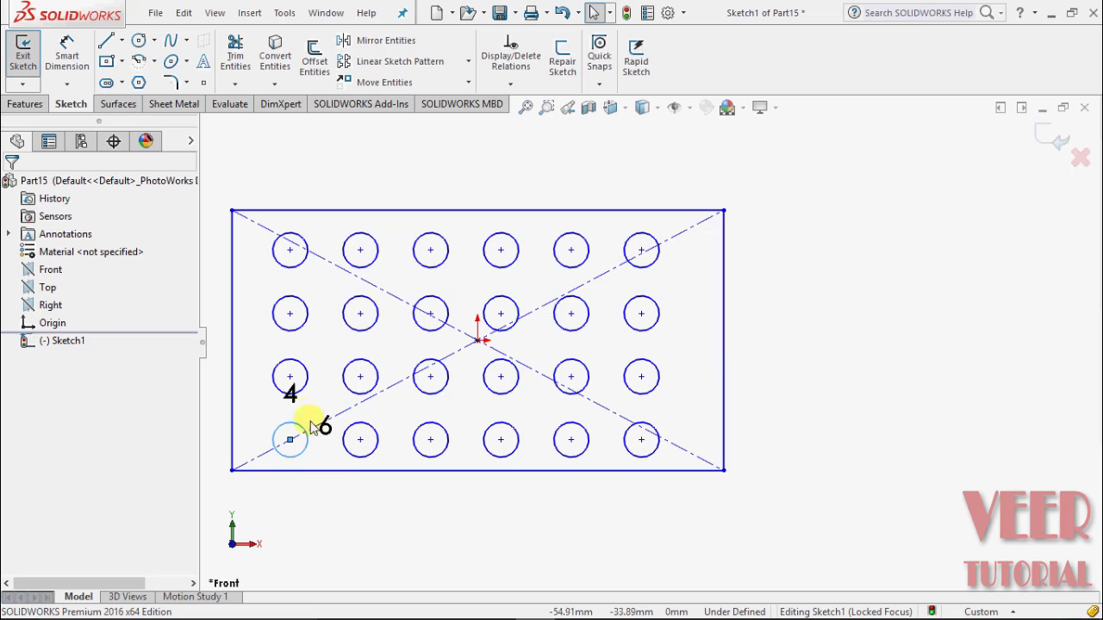
{"action": "scroll", "coordinate": [817, 438], "scroll_direction": "up", "scroll_amount": 2}
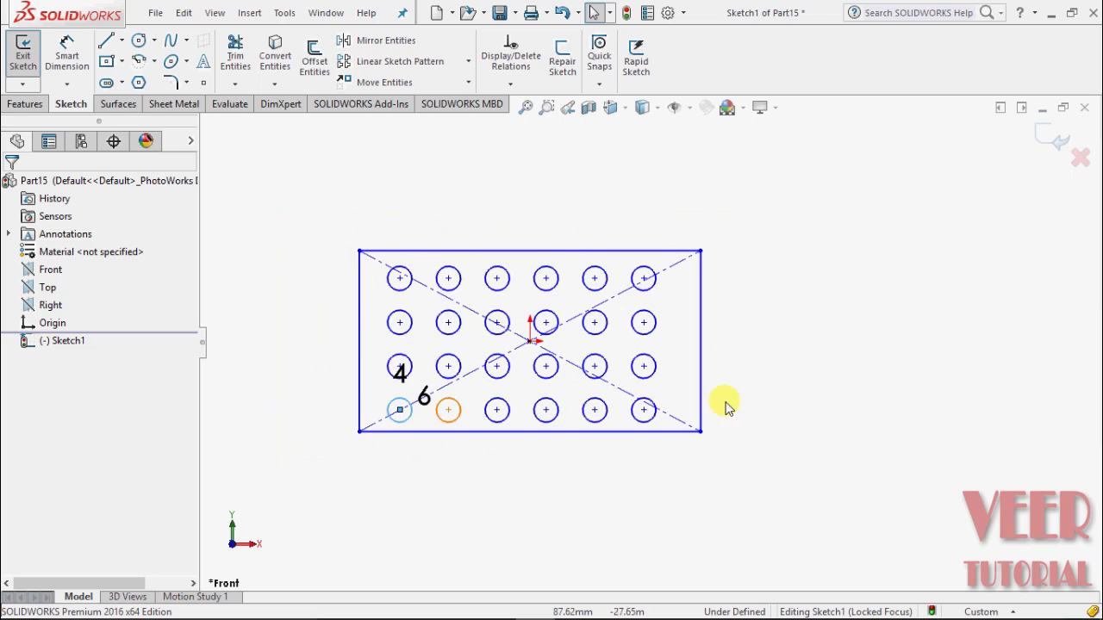
{"action": "scroll", "coordinate": [420, 431], "scroll_direction": "down", "scroll_amount": 2}
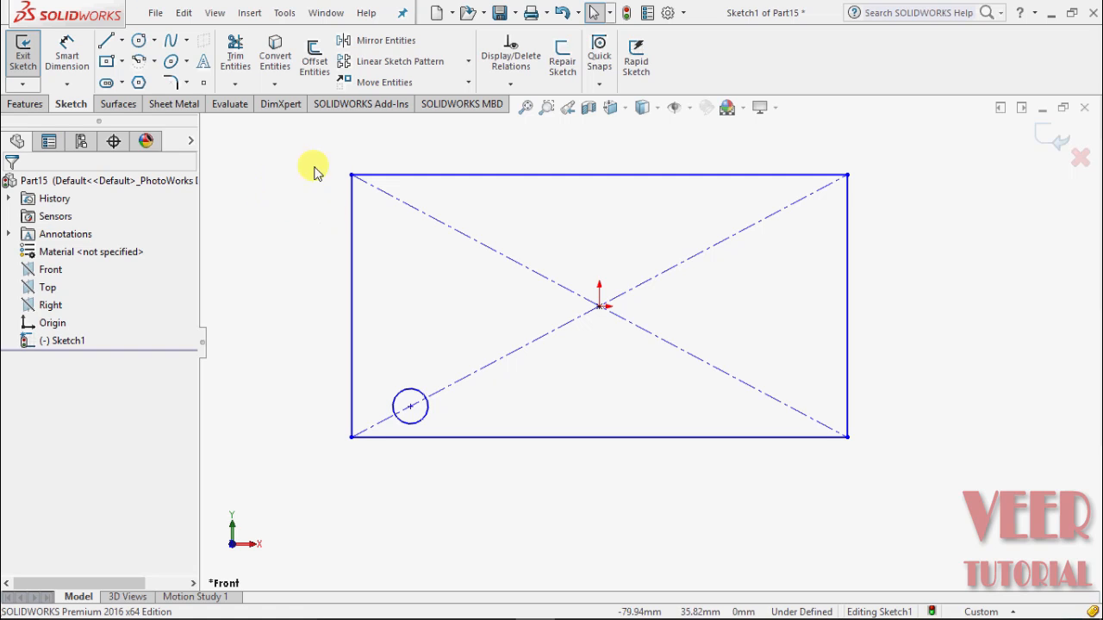
Start a Linear Sketch Pattern of the small circle with 6 instances spaced 20 mm along the X-axis.
{"action": "left_click", "coordinate": [468, 62]}
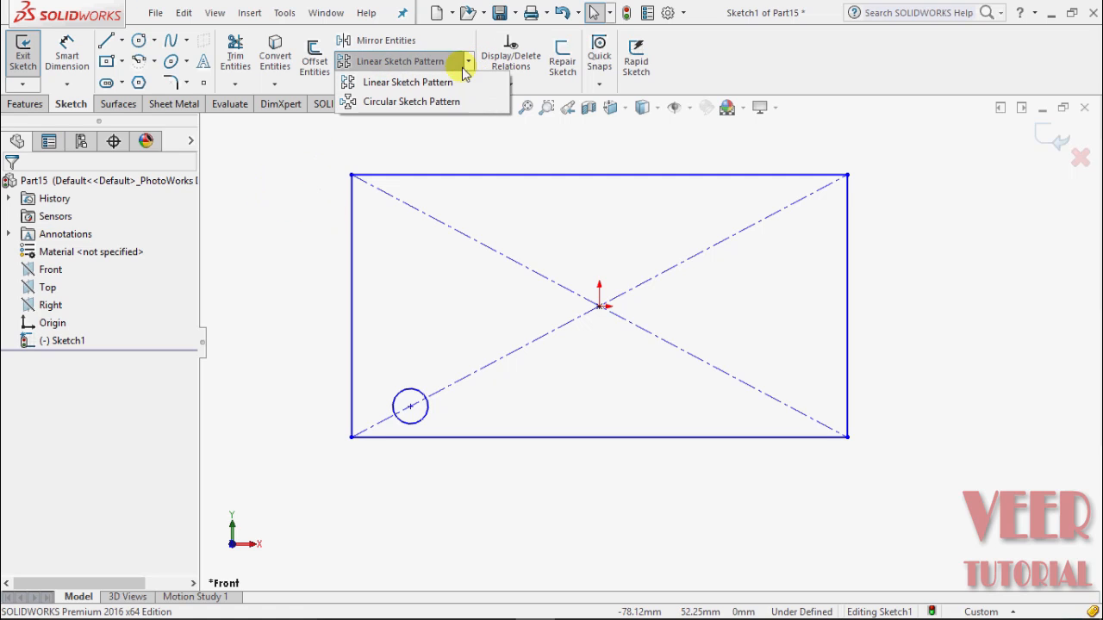
{"action": "left_click", "coordinate": [441, 84]}
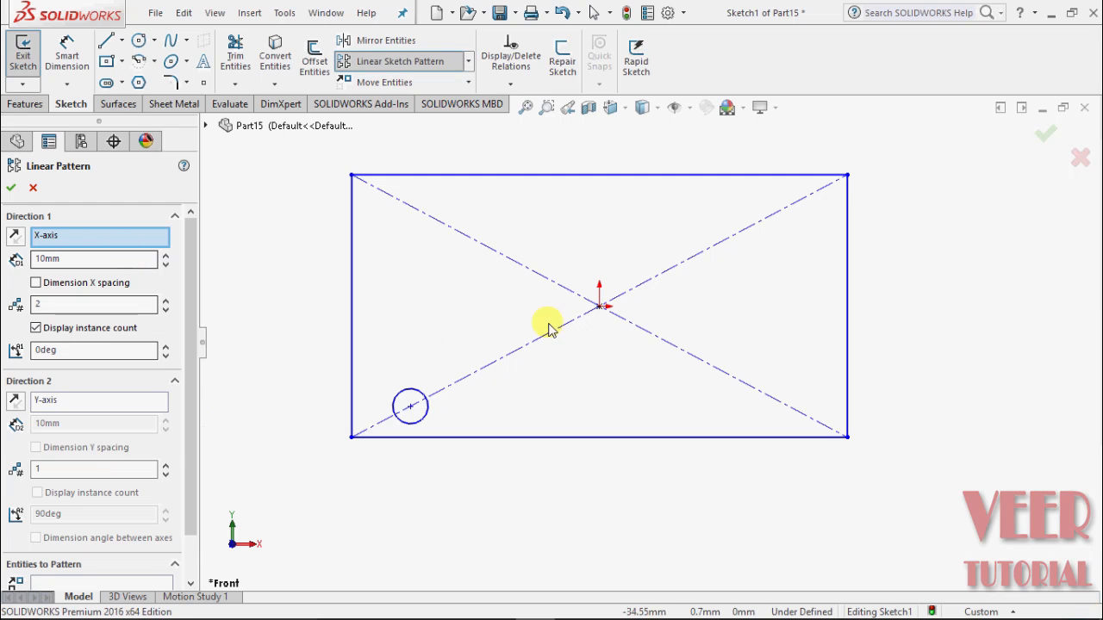
{"action": "left_click_drag", "start_coordinate": [54, 305], "coordinate": [3, 313]}
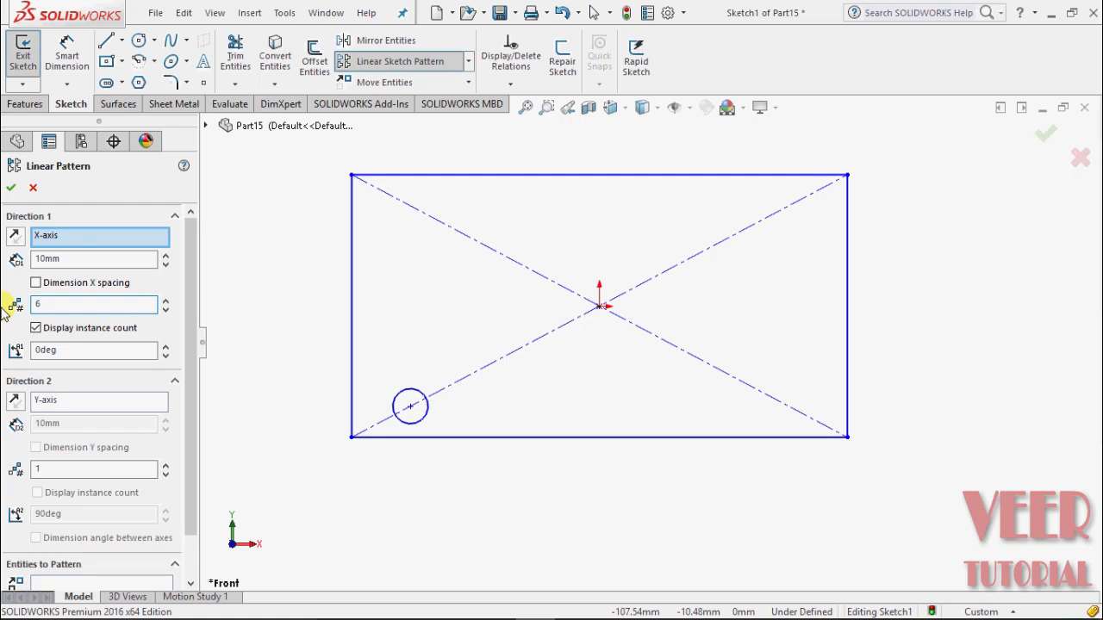
{"action": "left_click_drag", "start_coordinate": [74, 258], "coordinate": [4, 269]}
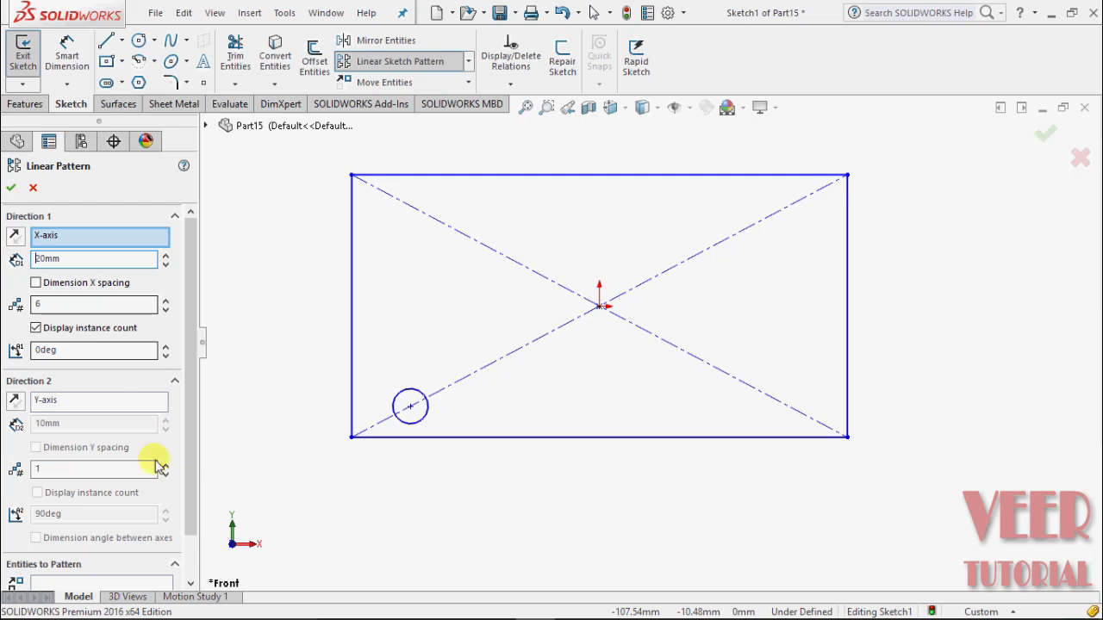
{"action": "scroll", "coordinate": [138, 534], "scroll_direction": "down", "scroll_amount": 1}
{"action": "left_click", "coordinate": [59, 539]}
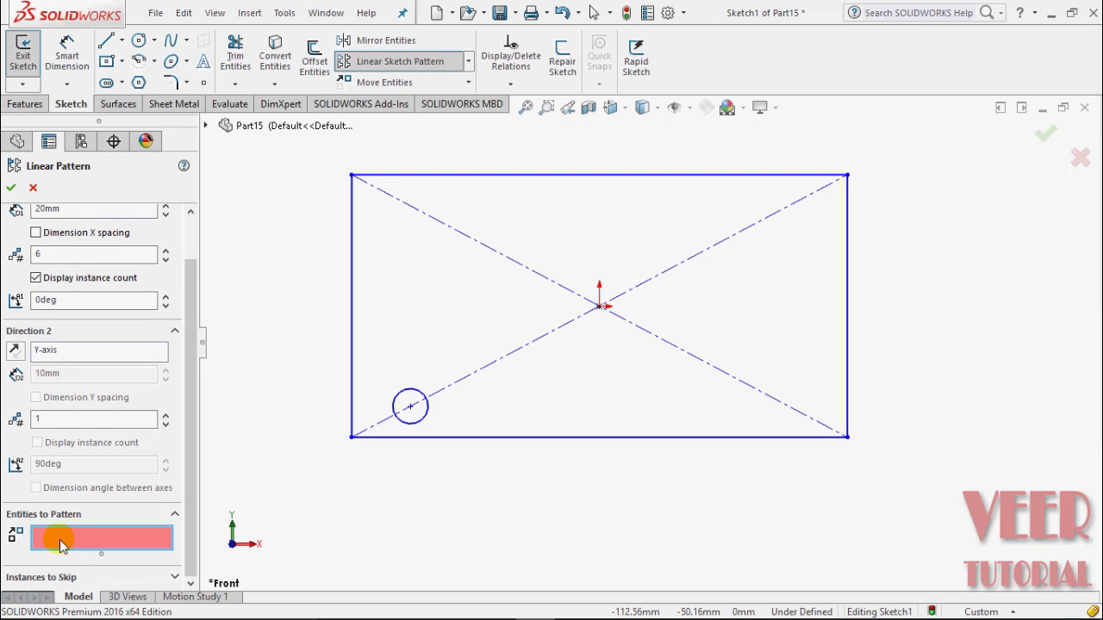
{"action": "left_click", "coordinate": [423, 400]}
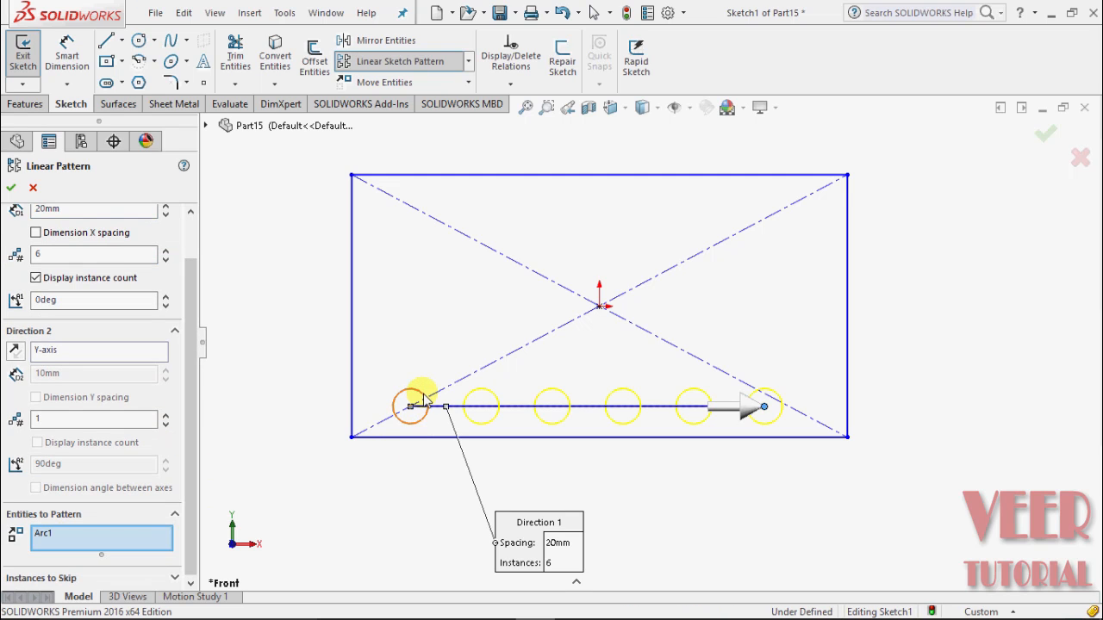
Set Direction 2 of the circle pattern along the Y-axis to 4 instances with 18 mm spacing.
{"action": "left_click", "coordinate": [72, 354]}
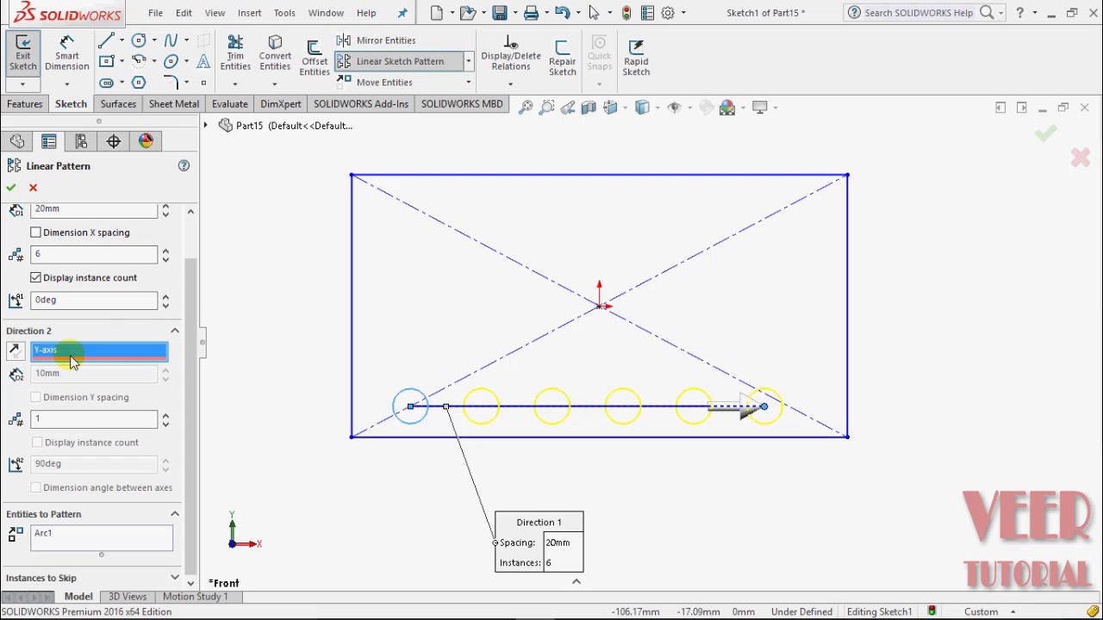
{"action": "left_click", "coordinate": [77, 419]}
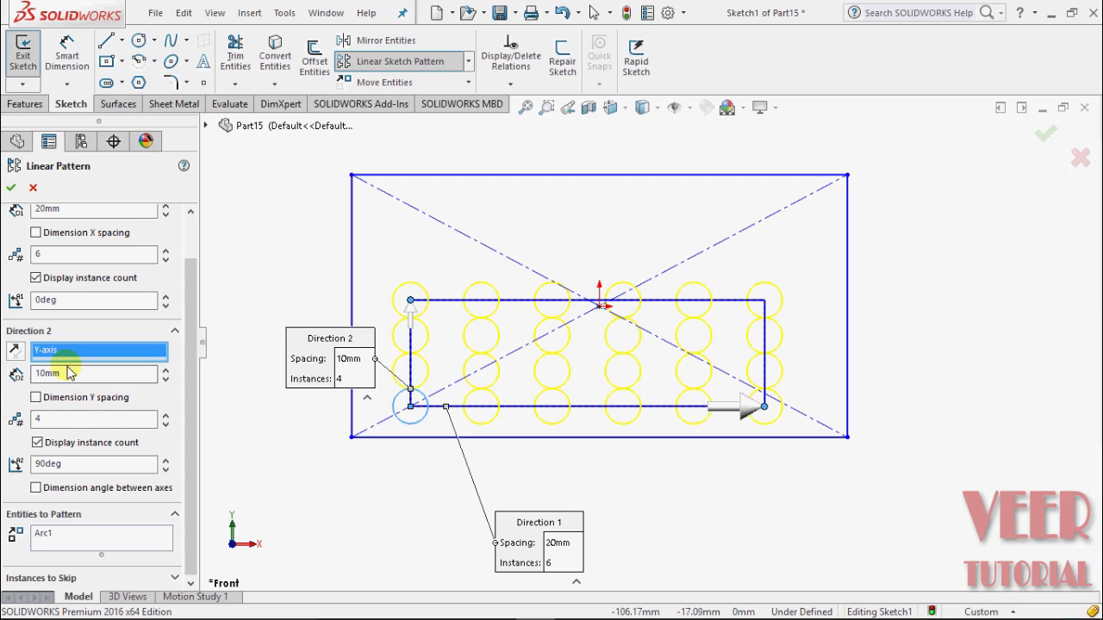
{"action": "double_click", "coordinate": [71, 373]}
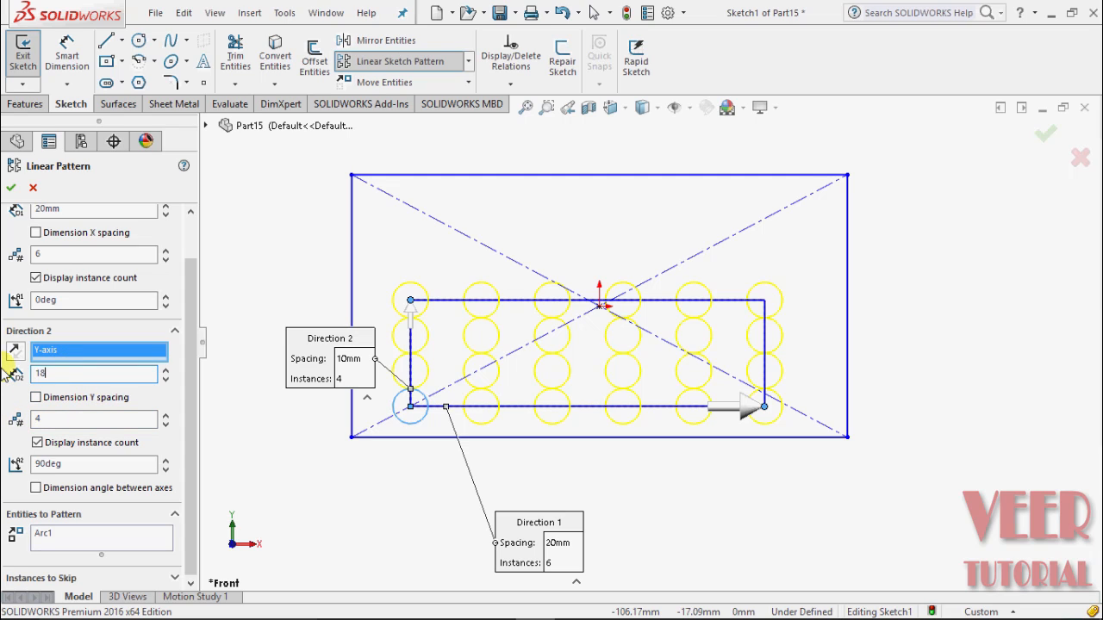
{"action": "key", "text": "Return"}
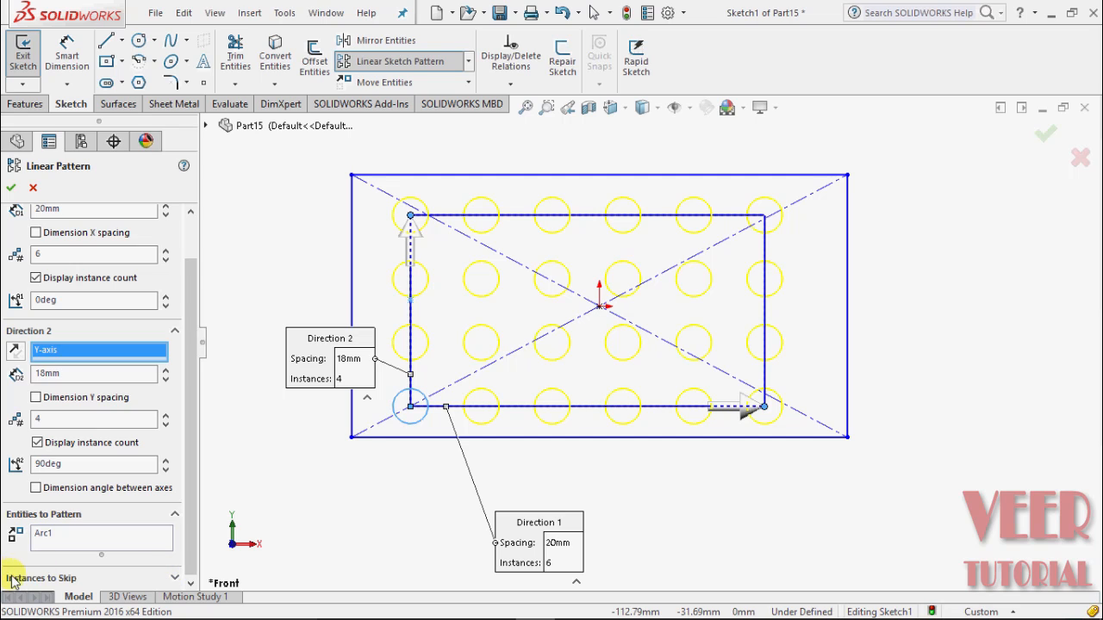
Skip instances (2,3), (3,3), (4,2), (5,2), (5,3) and (3,2) of the circle pattern, and accept it.
{"action": "left_click", "coordinate": [176, 579]}
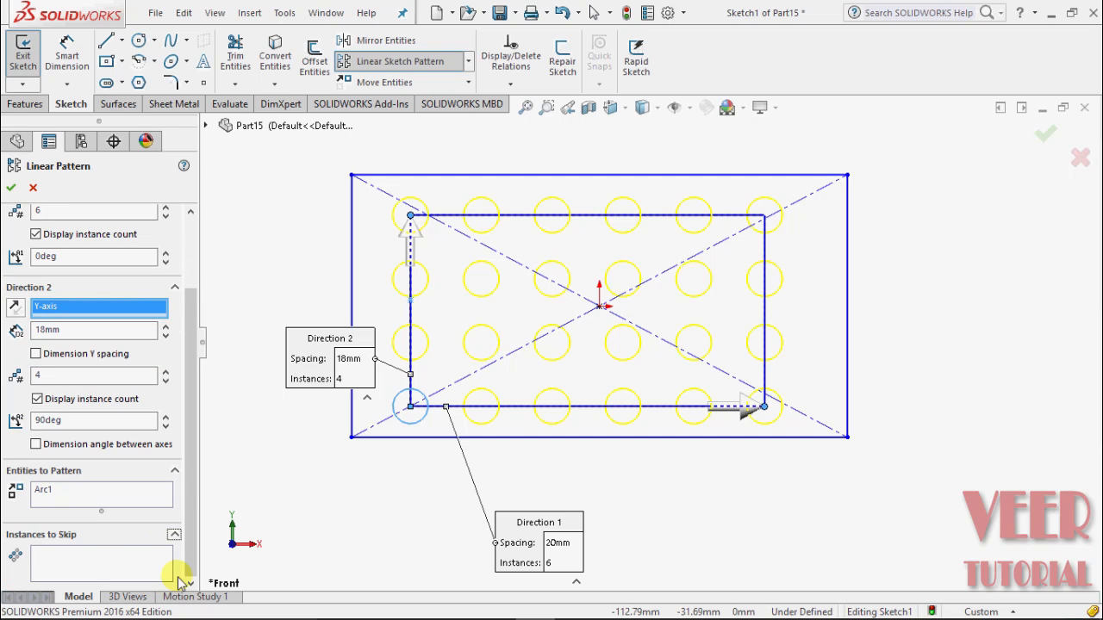
{"action": "left_click", "coordinate": [53, 555]}
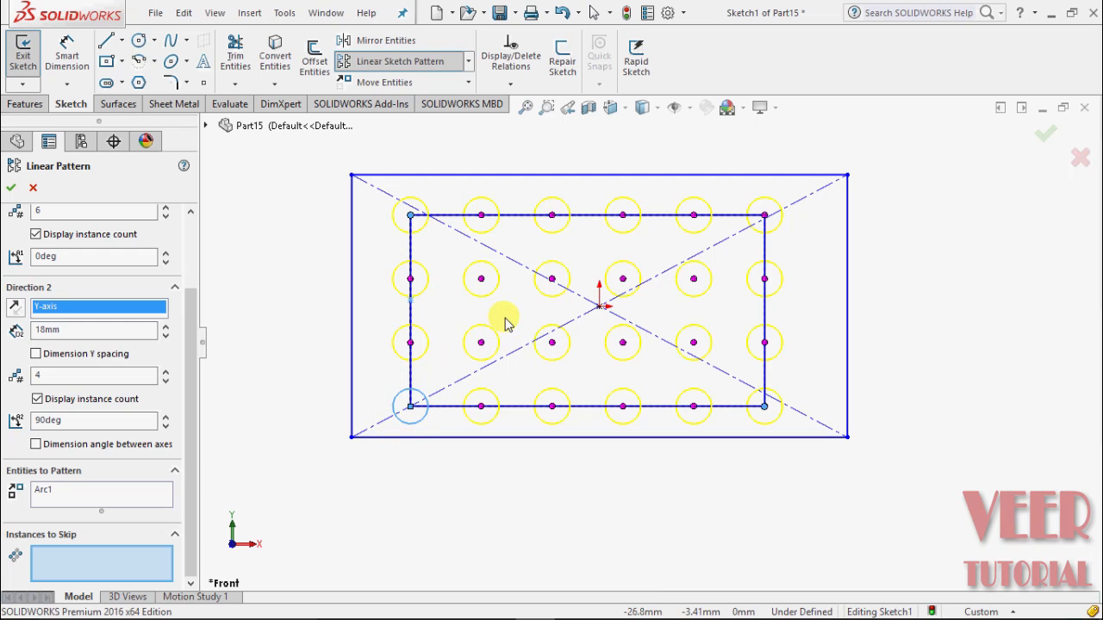
{"action": "left_click", "coordinate": [481, 278]}
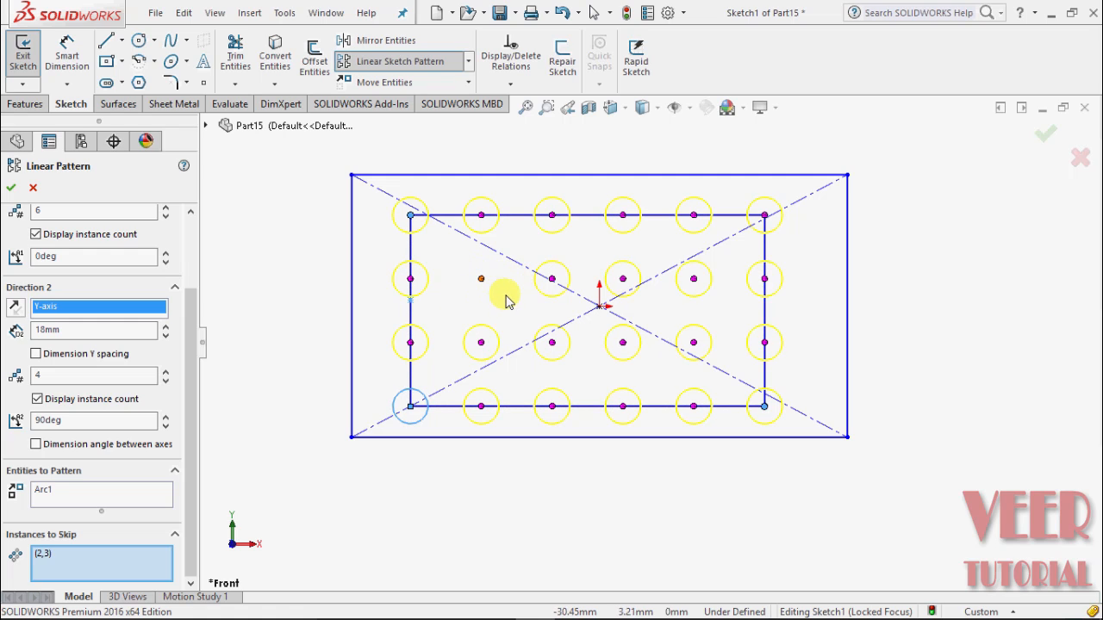
{"action": "left_click", "coordinate": [554, 279]}
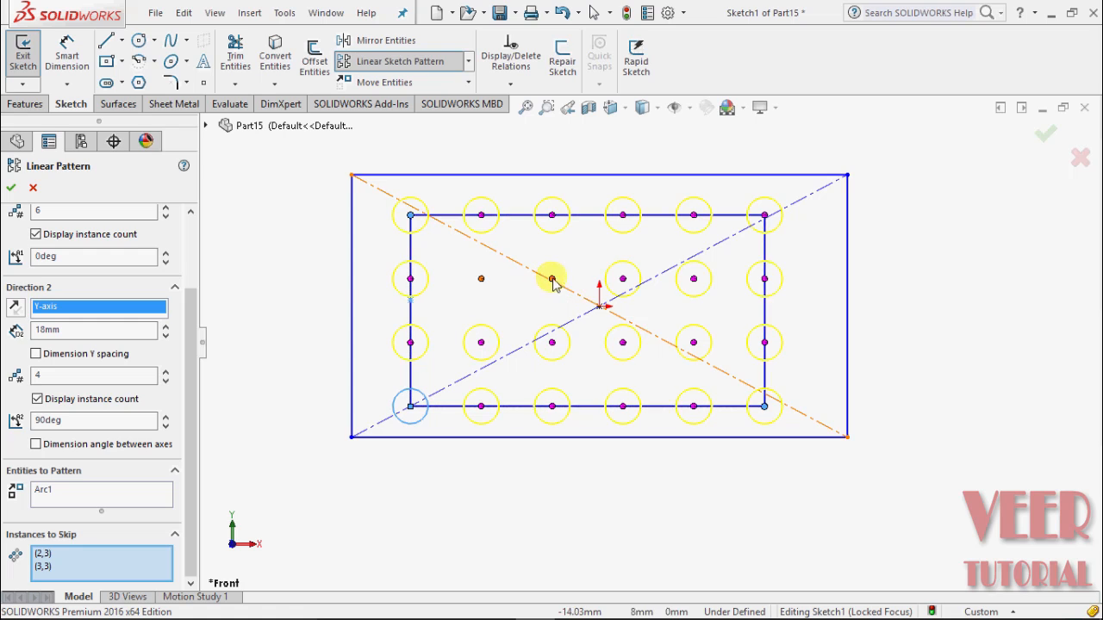
{"action": "left_click", "coordinate": [624, 344]}
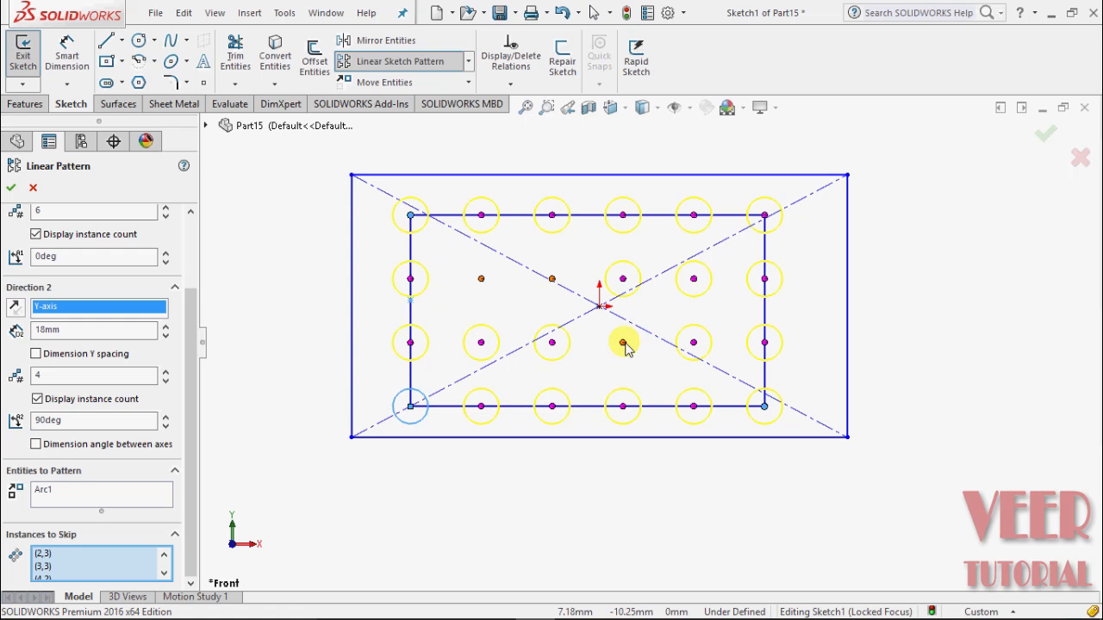
{"action": "left_click", "coordinate": [696, 344]}
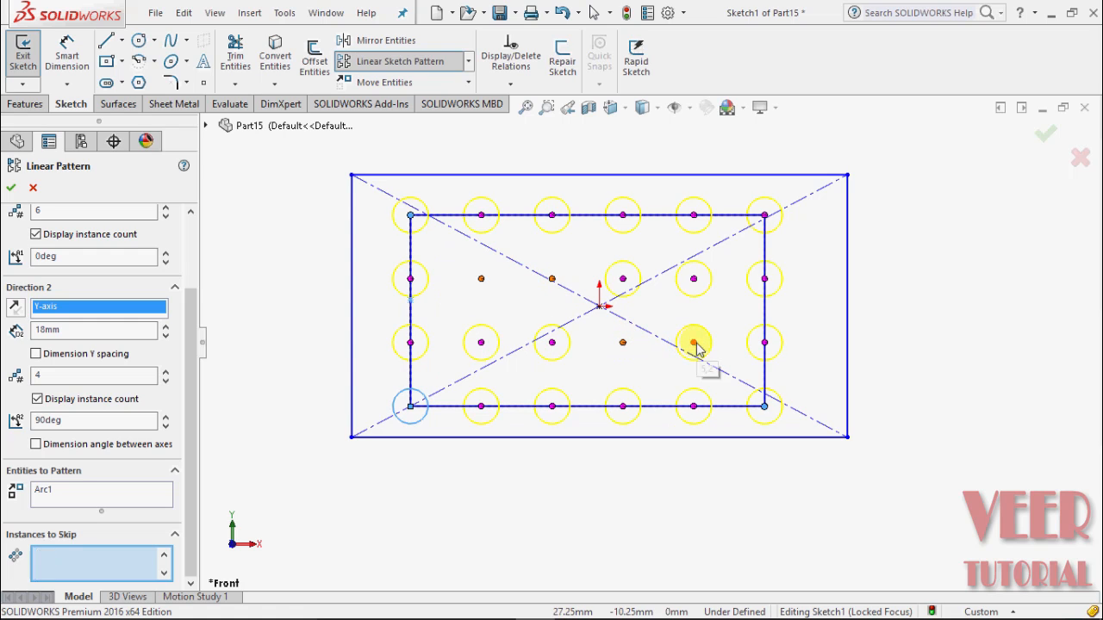
{"action": "left_click", "coordinate": [695, 281]}
{"action": "left_click", "coordinate": [552, 345]}
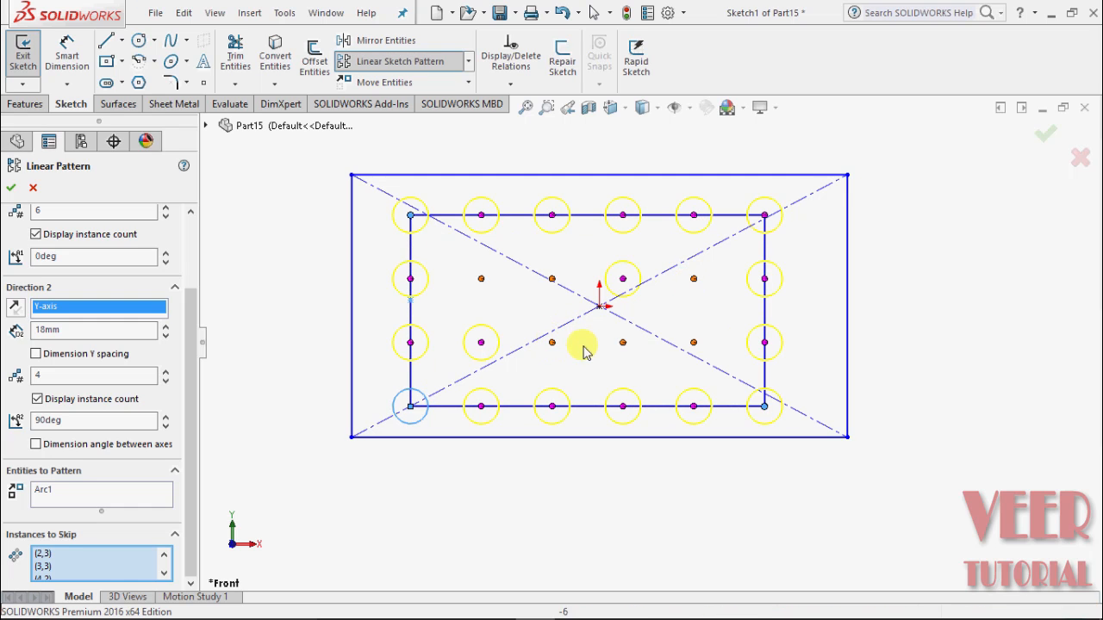
{"action": "left_click", "coordinate": [12, 188]}
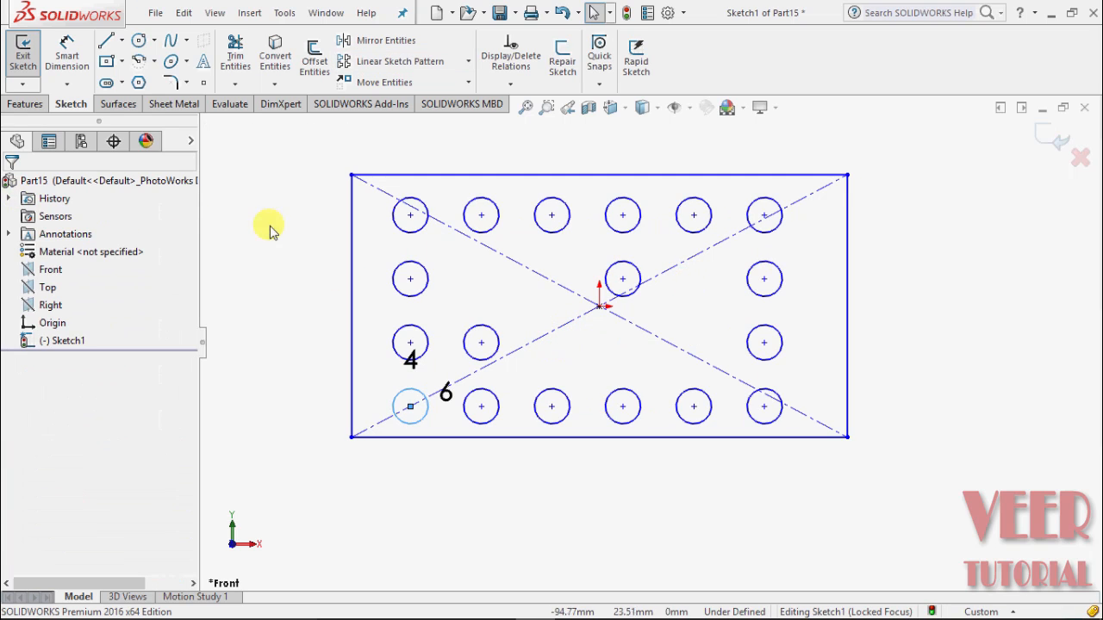
Exit the sketch and delete Sketch1 from the part.
{"action": "key", "text": "z"}
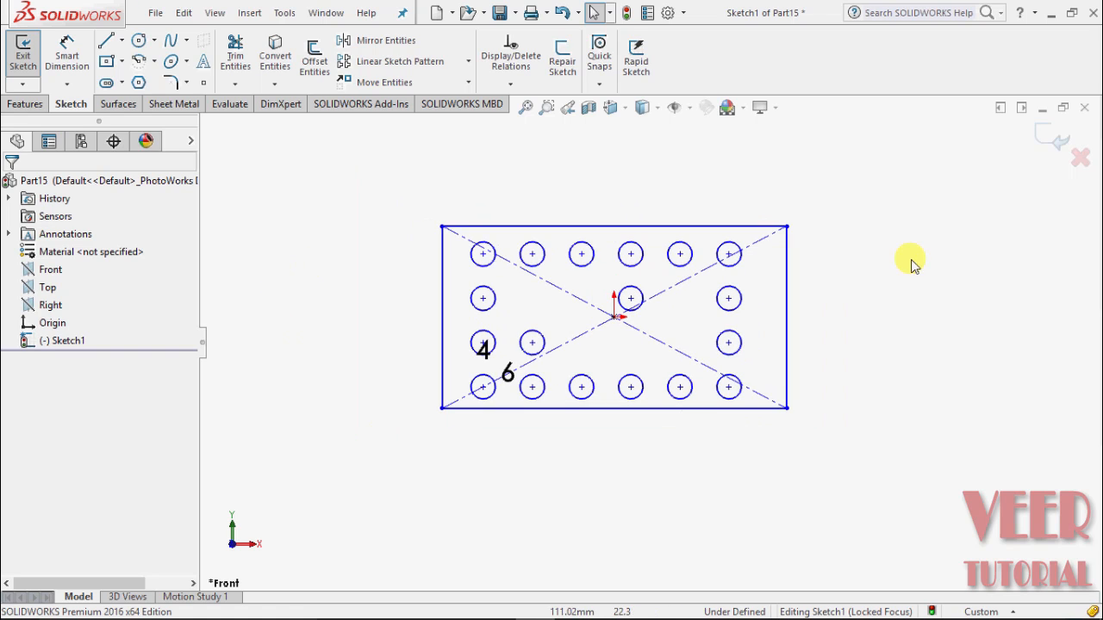
{"action": "scroll", "coordinate": [819, 317], "scroll_direction": "down", "scroll_amount": 1}
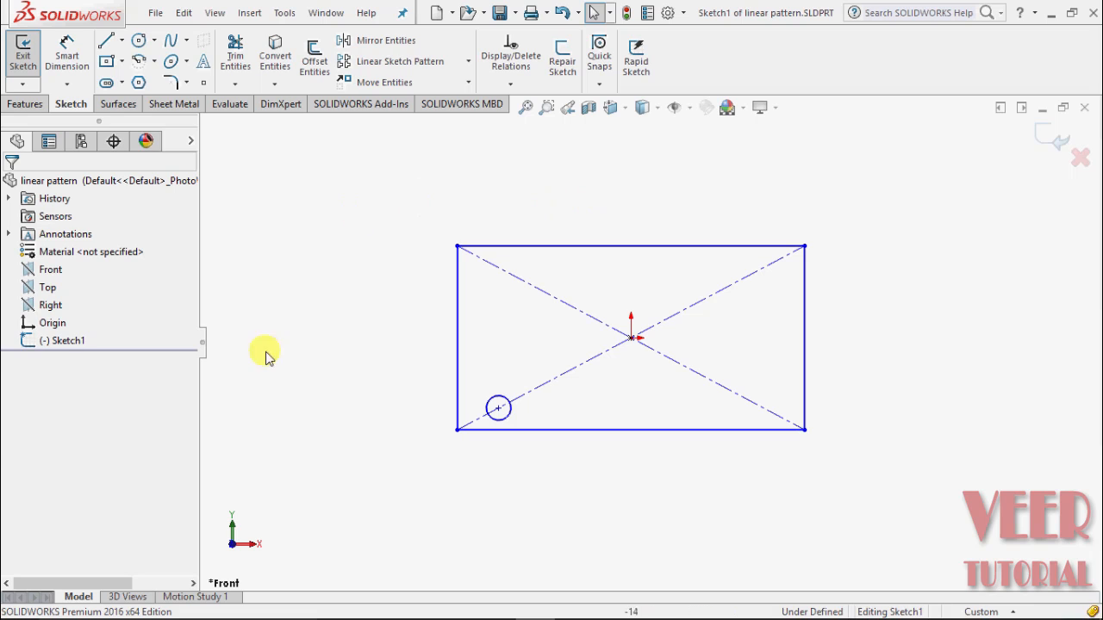
{"action": "left_click", "coordinate": [21, 53]}
{"action": "left_click", "coordinate": [64, 341]}
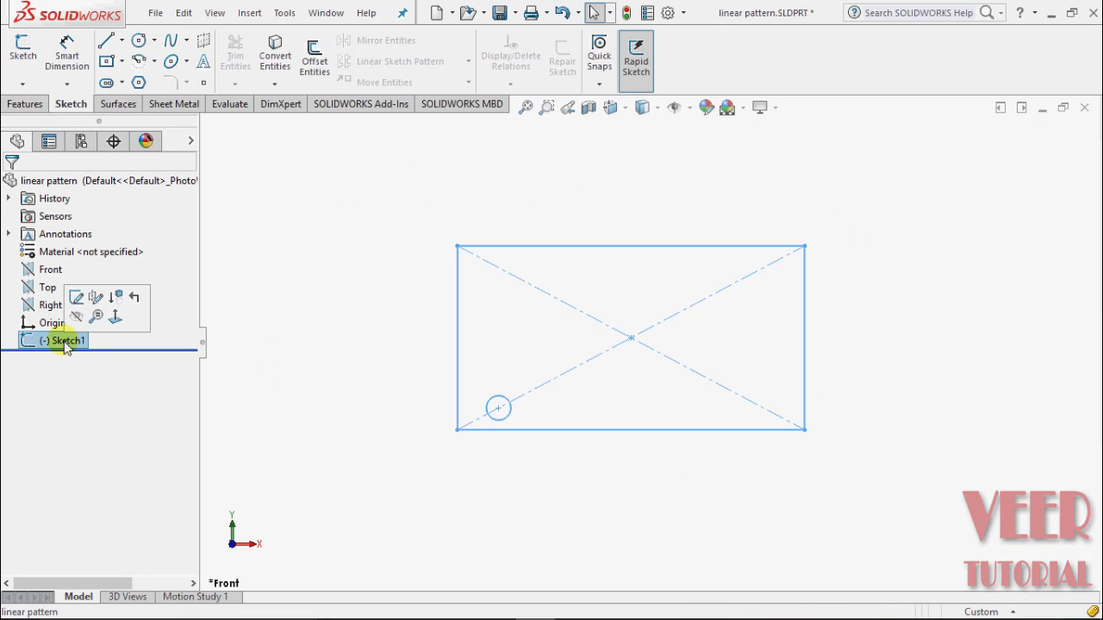
{"action": "right_click", "coordinate": [64, 341]}
{"action": "left_click", "coordinate": [113, 393]}
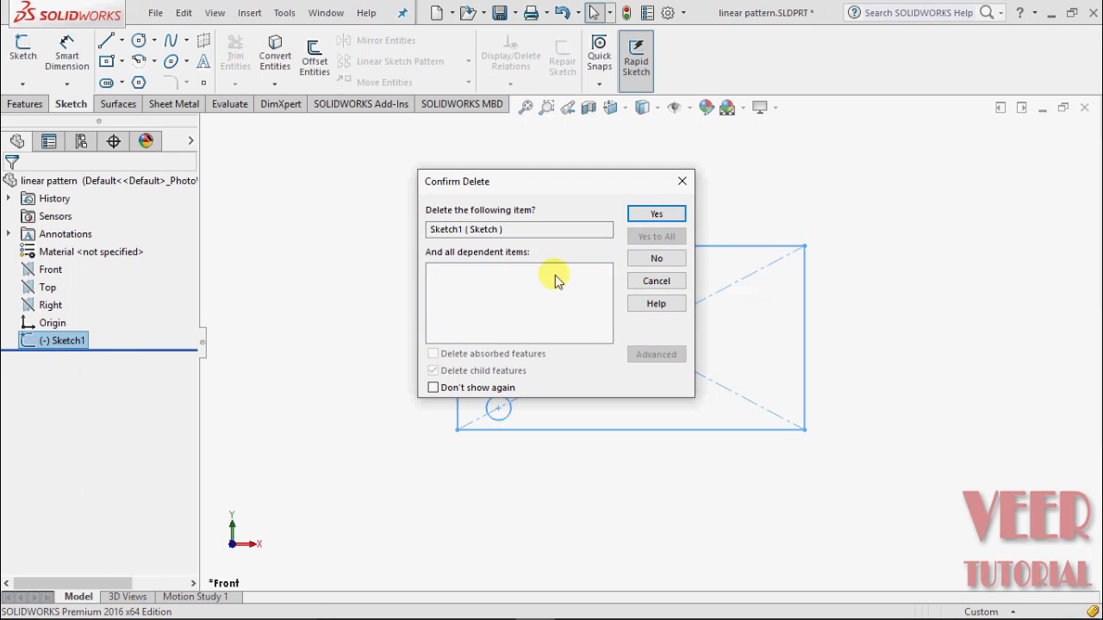
{"action": "left_click", "coordinate": [653, 216]}
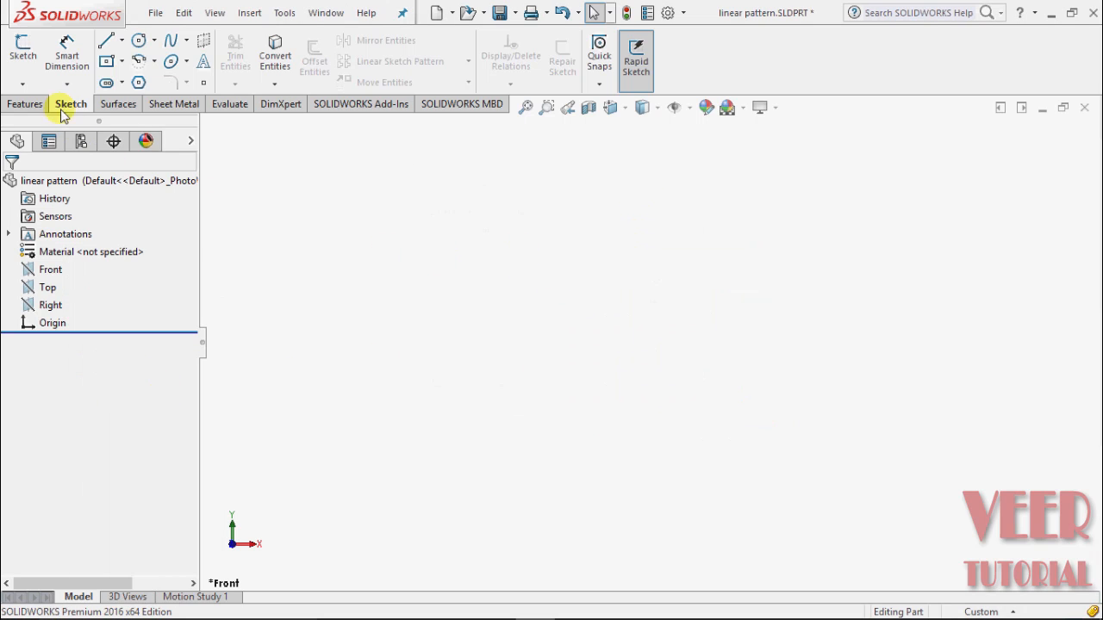
Start a new sketch on the Front plane.
{"action": "left_click", "coordinate": [22, 83]}
{"action": "left_click", "coordinate": [39, 102]}
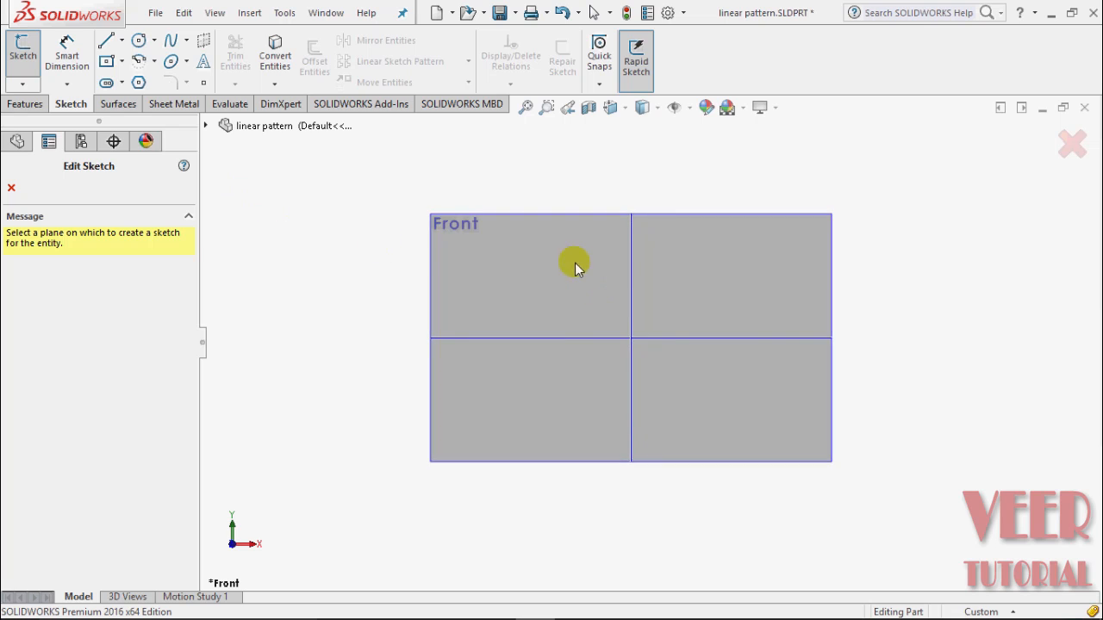
{"action": "left_click", "coordinate": [506, 214]}
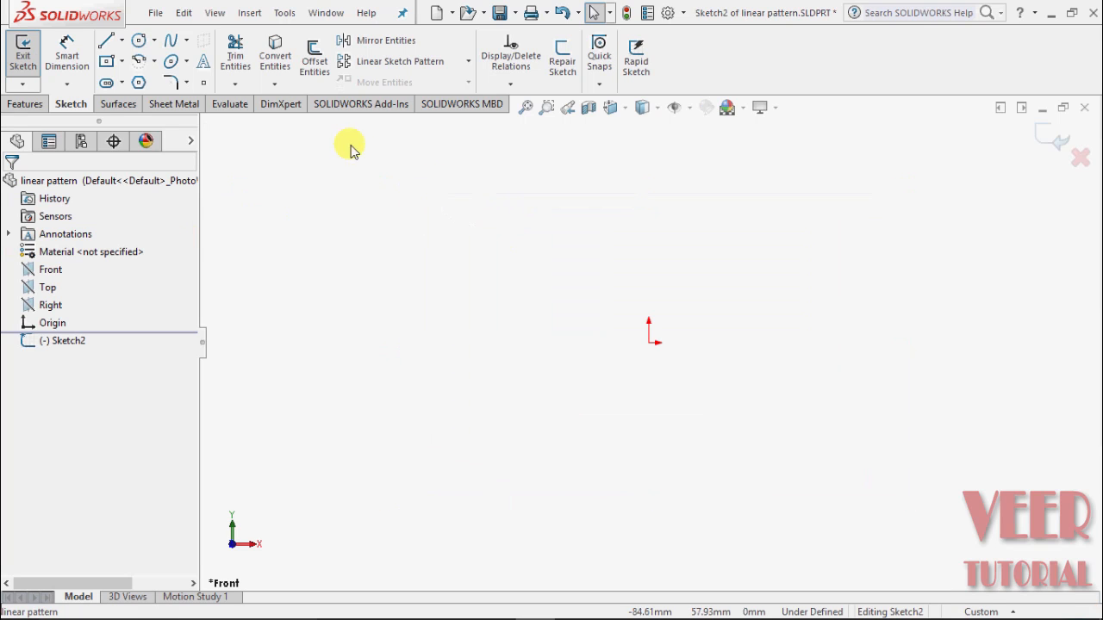
Sketch a circle of about 48.4 mm radius at the origin and a circle of about 4.7 mm radius centred about 36.3 mm directly above it.
{"action": "left_click", "coordinate": [154, 41]}
{"action": "left_click", "coordinate": [166, 62]}
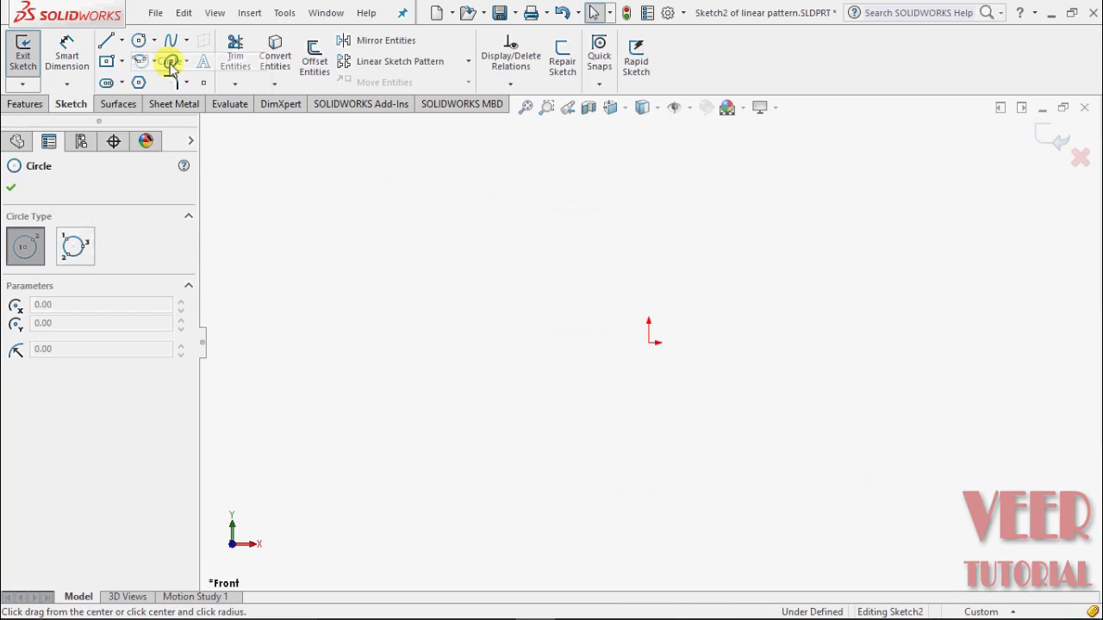
{"action": "left_click", "coordinate": [653, 343]}
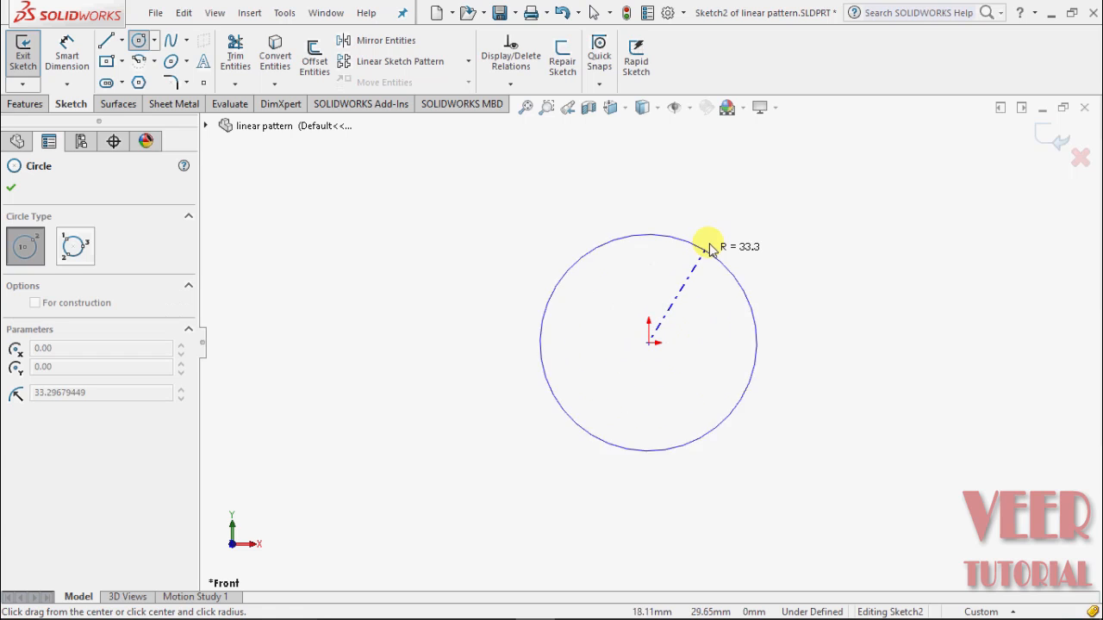
{"action": "left_click", "coordinate": [733, 213]}
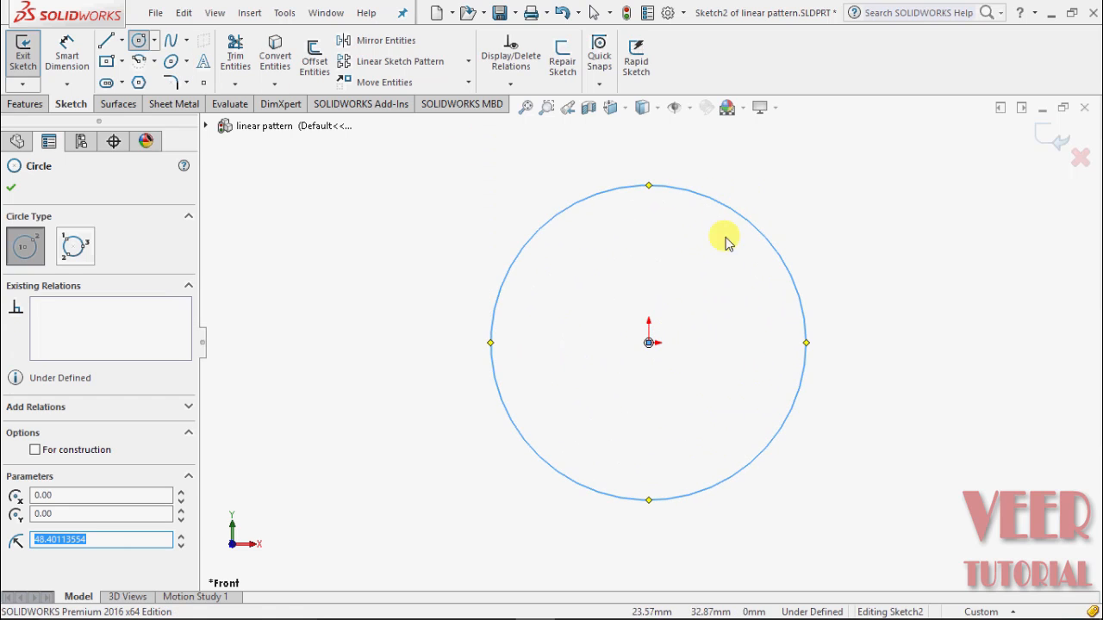
{"action": "left_click", "coordinate": [649, 224]}
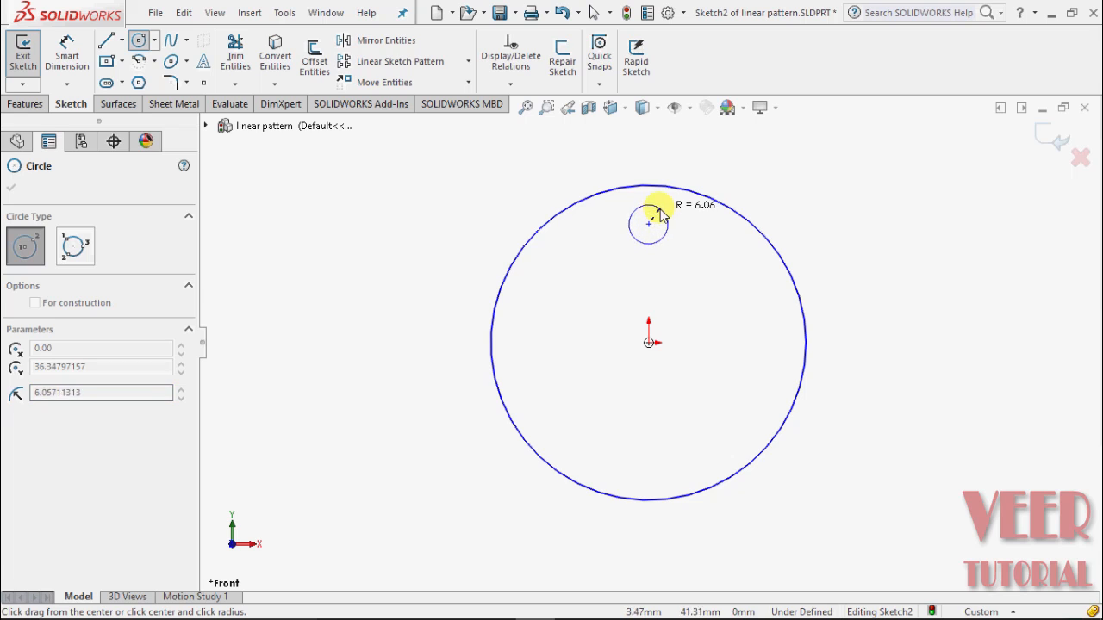
{"action": "left_click", "coordinate": [660, 221]}
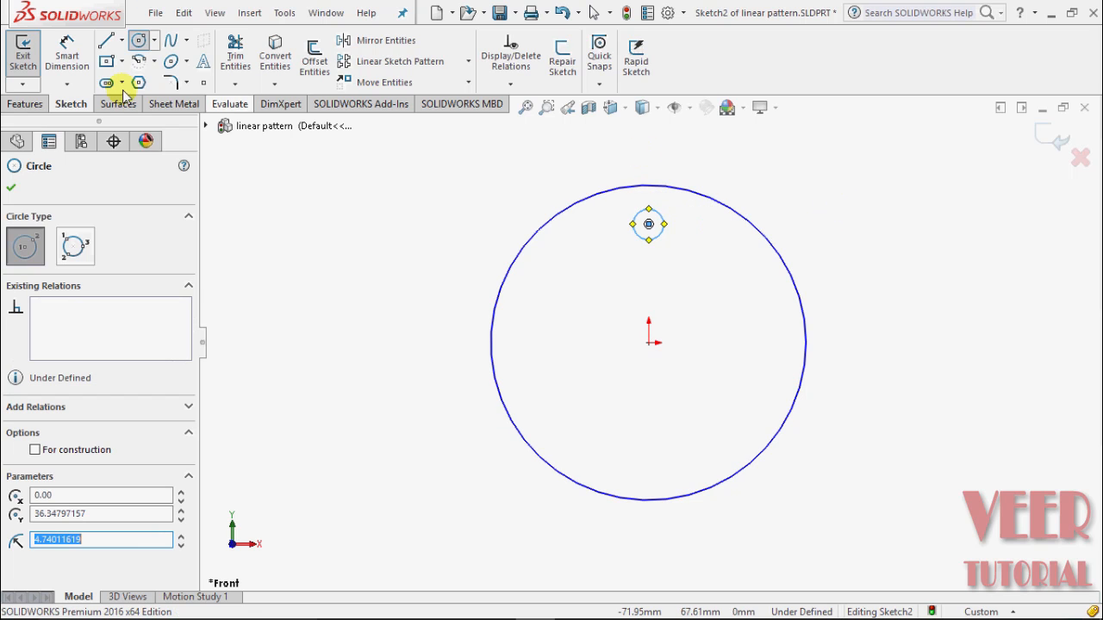
{"action": "left_click", "coordinate": [11, 187]}
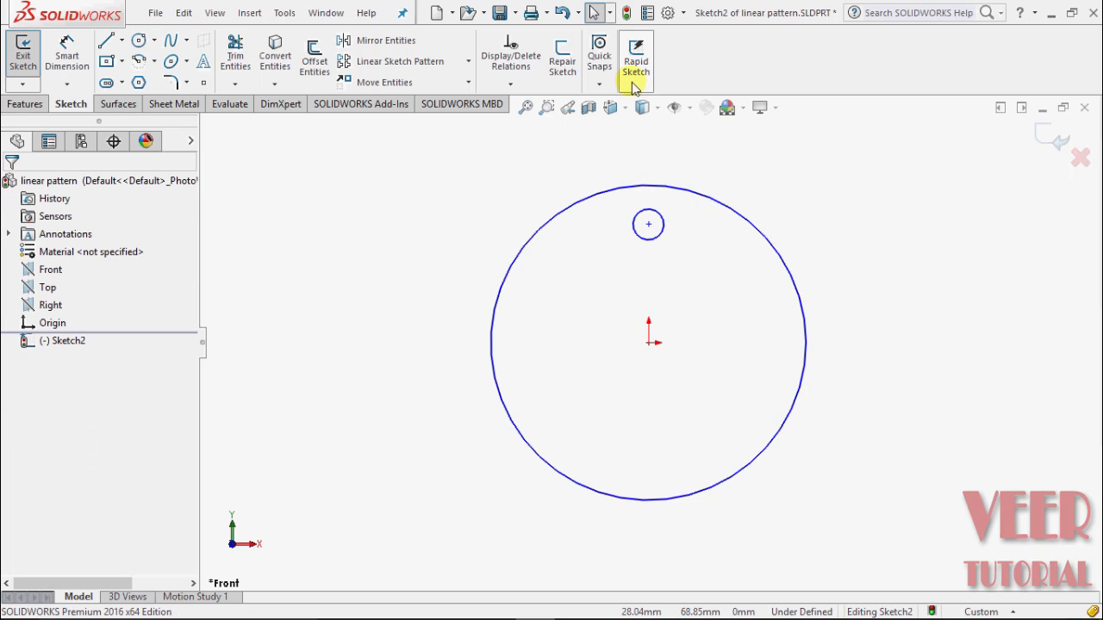
Start a circular sketch pattern of the small circle about the origin, with 8 equally spaced instances over 360 degrees.
{"action": "left_click", "coordinate": [466, 61]}
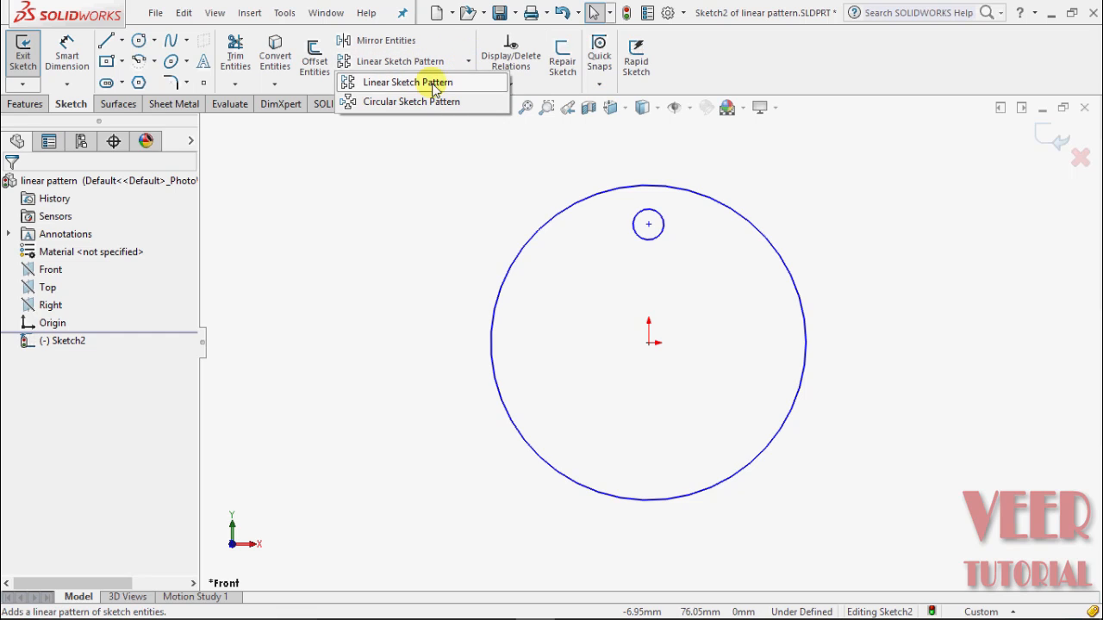
{"action": "left_click", "coordinate": [377, 103]}
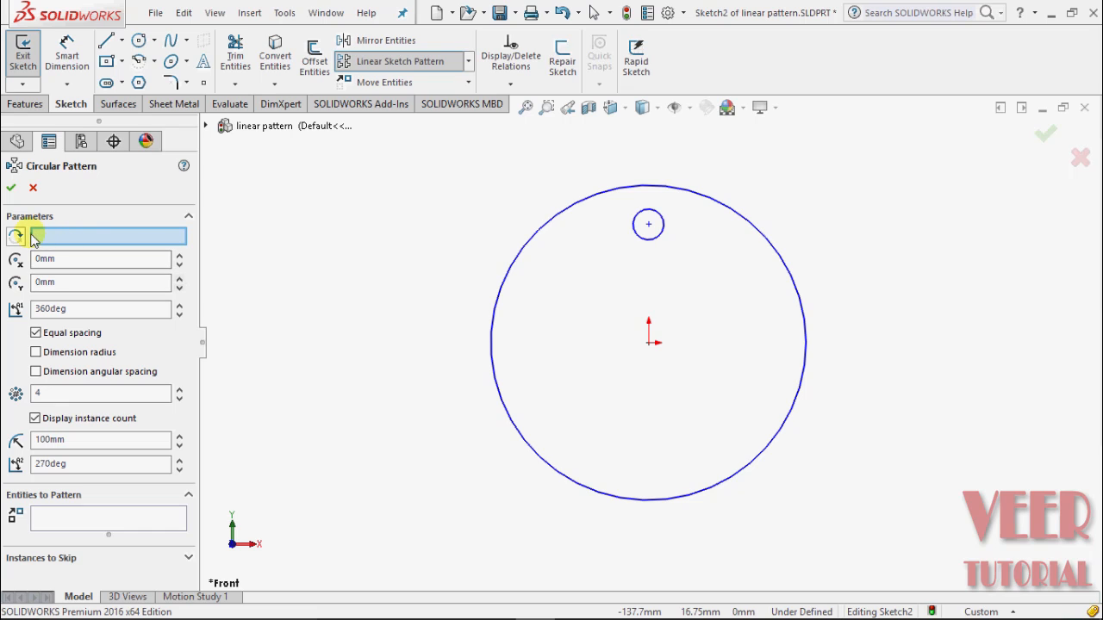
{"action": "left_click", "coordinate": [78, 520]}
{"action": "left_click", "coordinate": [648, 224]}
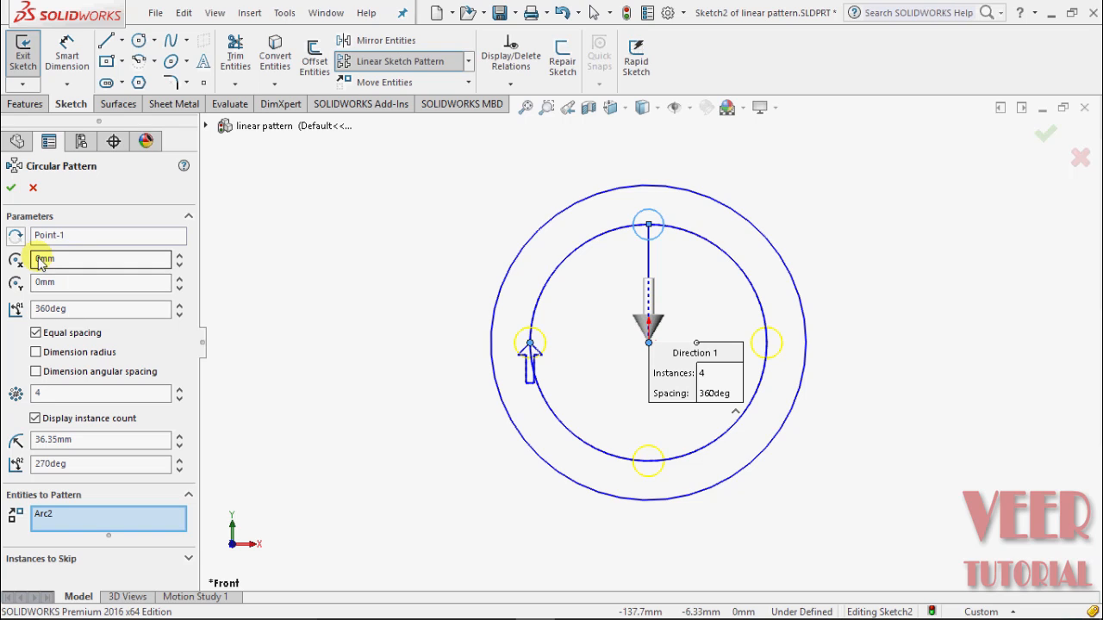
{"action": "left_click", "coordinate": [77, 315]}
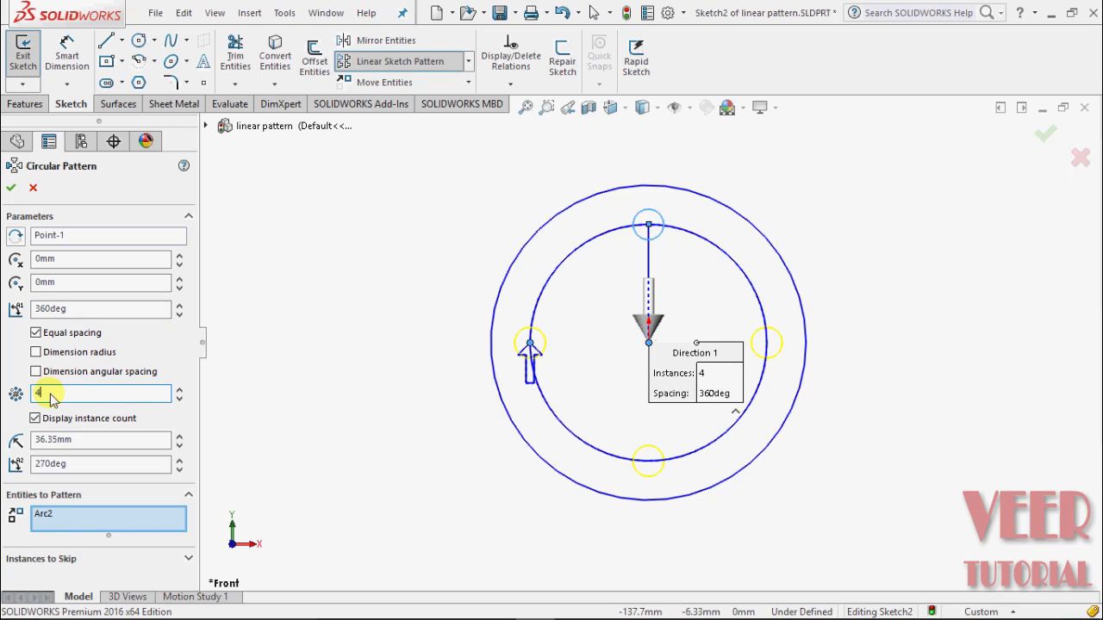
{"action": "left_click_drag", "start_coordinate": [48, 399], "coordinate": [24, 405]}
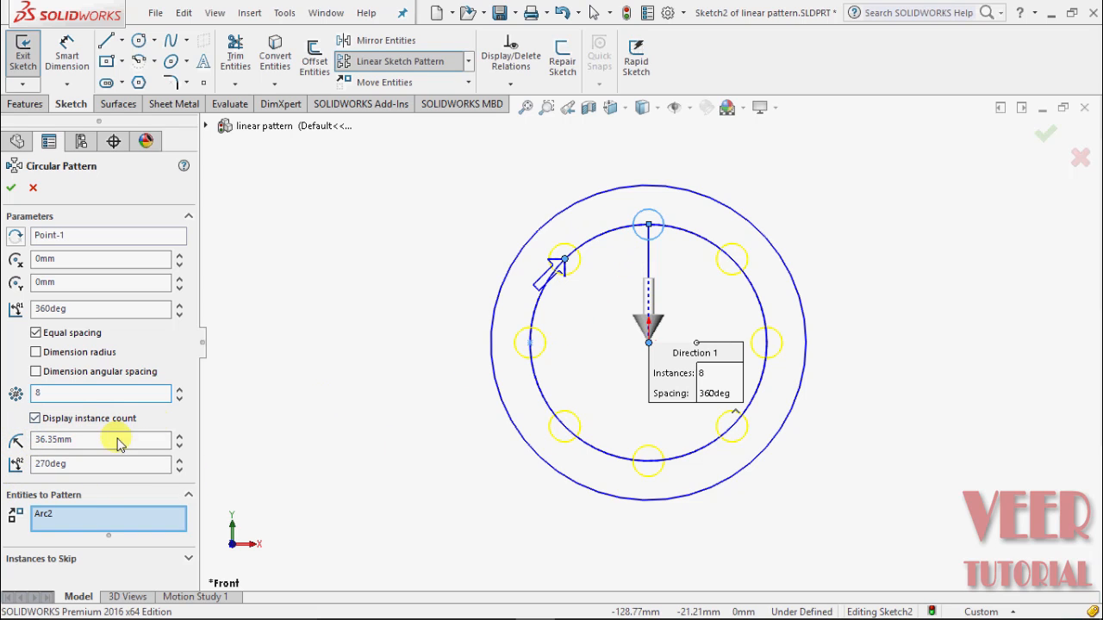
Try a radius of 25 mm for the circular pattern, and replace it with 35 mm.
{"action": "left_click", "coordinate": [85, 441]}
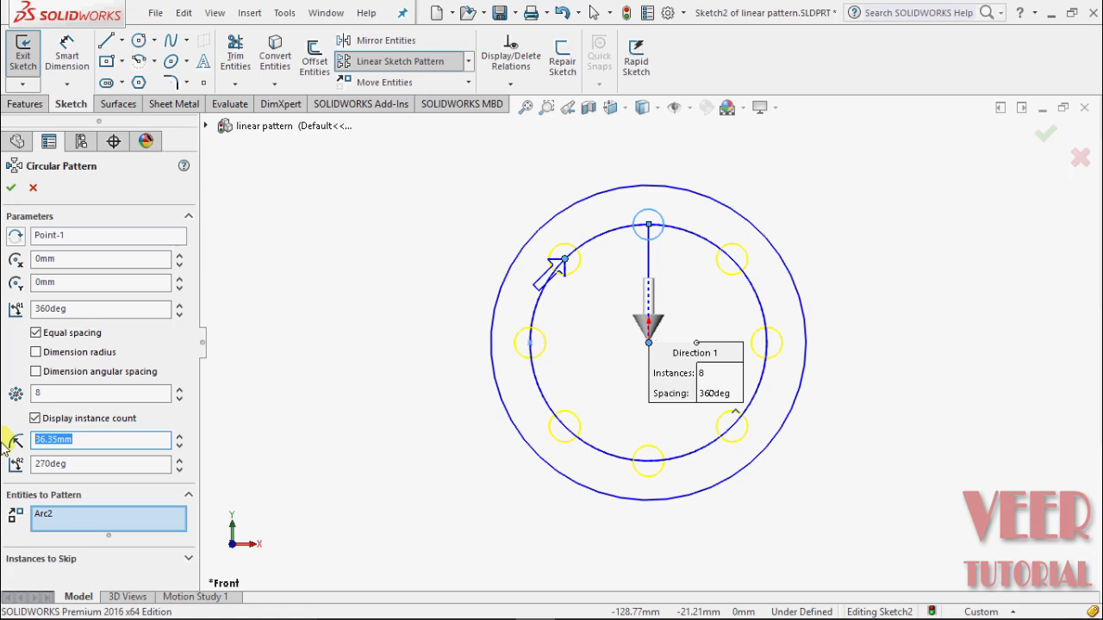
{"action": "key", "text": "Return"}
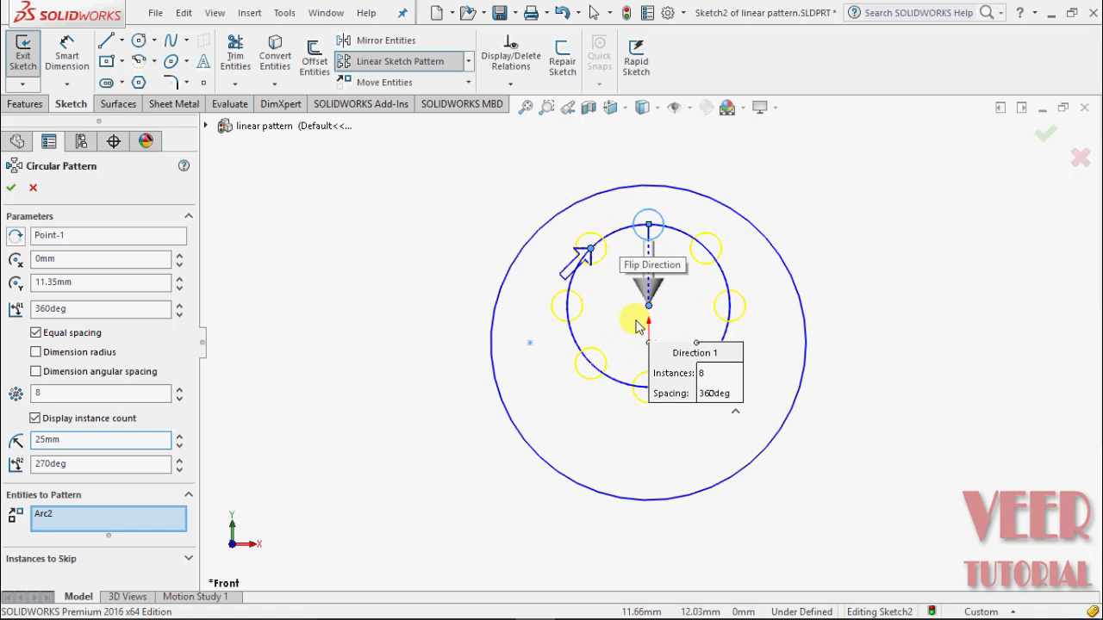
{"action": "double_click", "coordinate": [66, 440]}
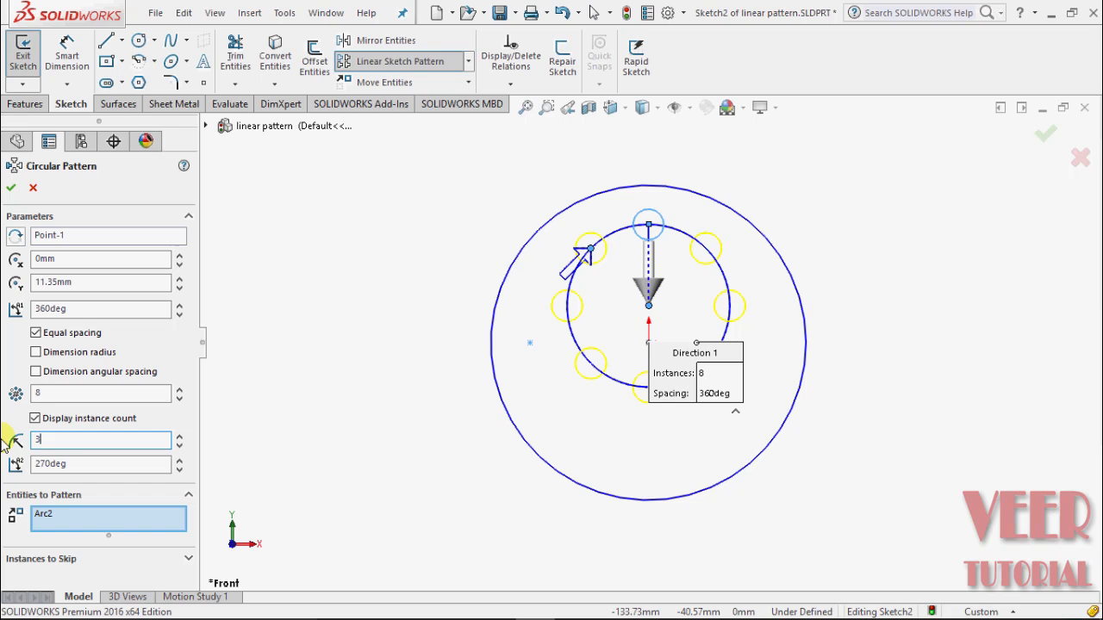
{"action": "key", "text": "Return"}
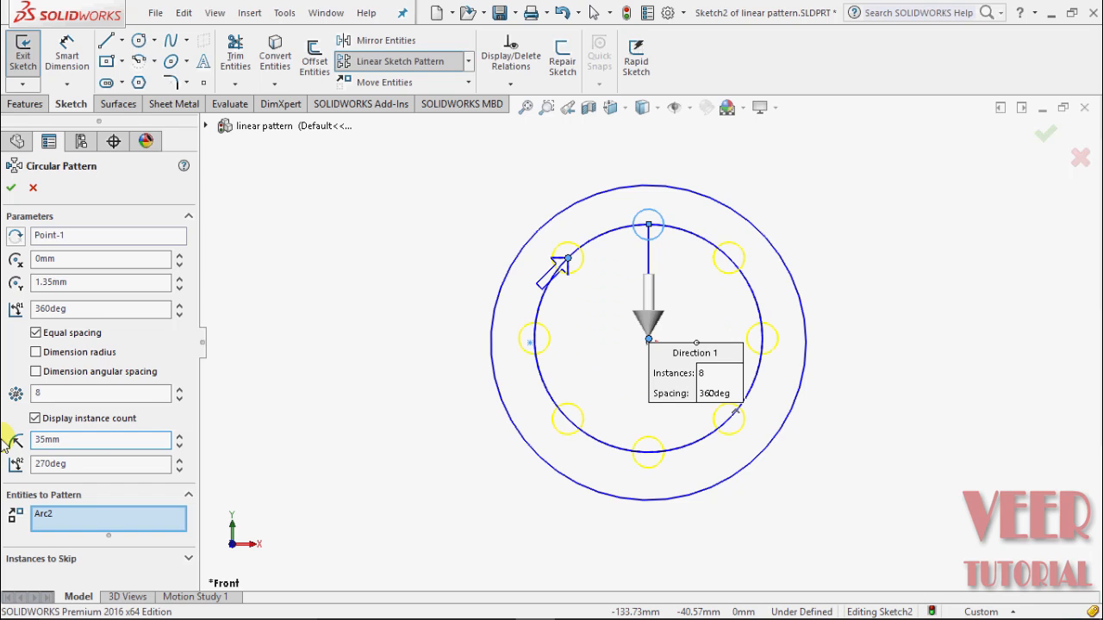